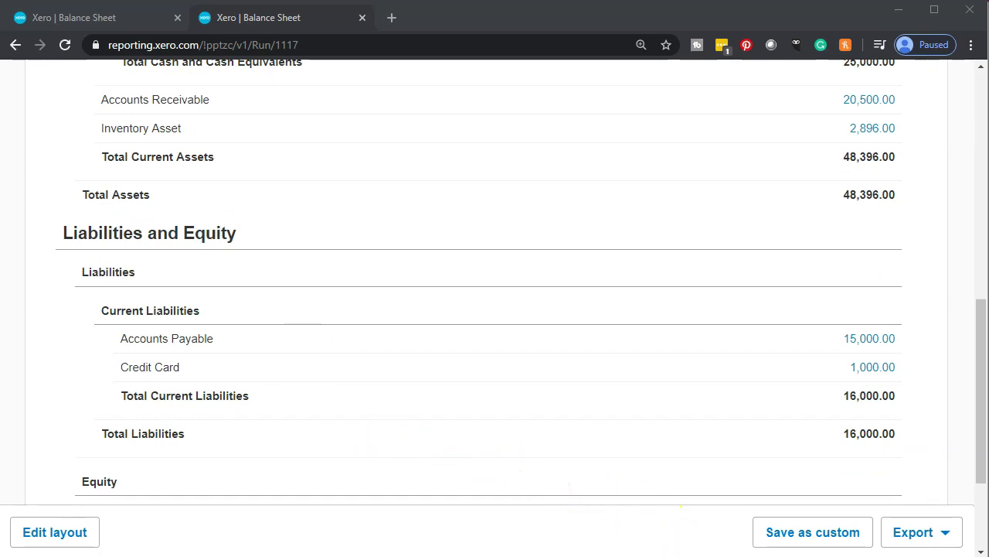
Switch to Adobe Acrobat Reader to review the liabilities and equity in the beginning balance sheet, and return to the Xero balance sheet.
key(alt+Tab)
scroll(524, 410, up, 5)
scroll(524, 409, up, 5)
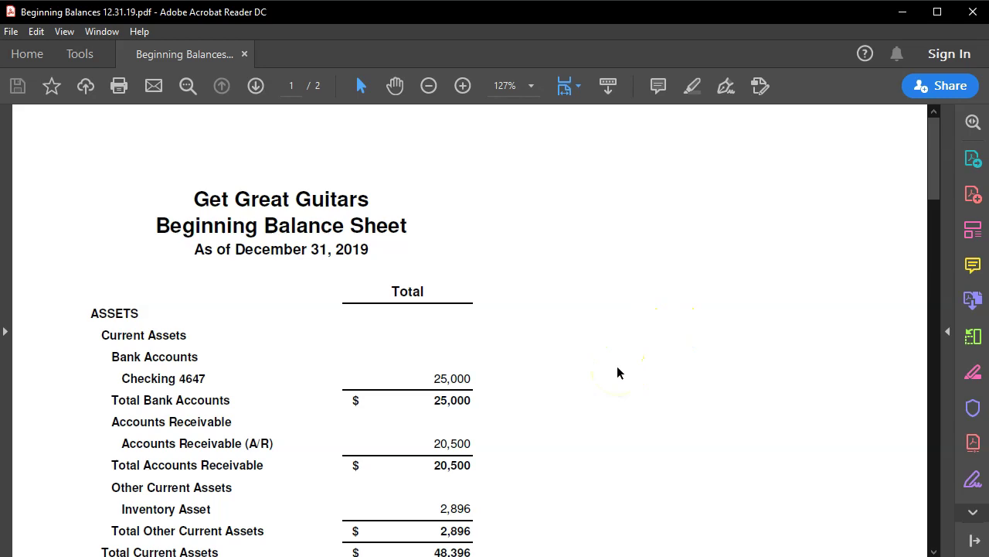
scroll(617, 367, down, 10)
scroll(616, 373, down, 3)
scroll(617, 373, down, 3)
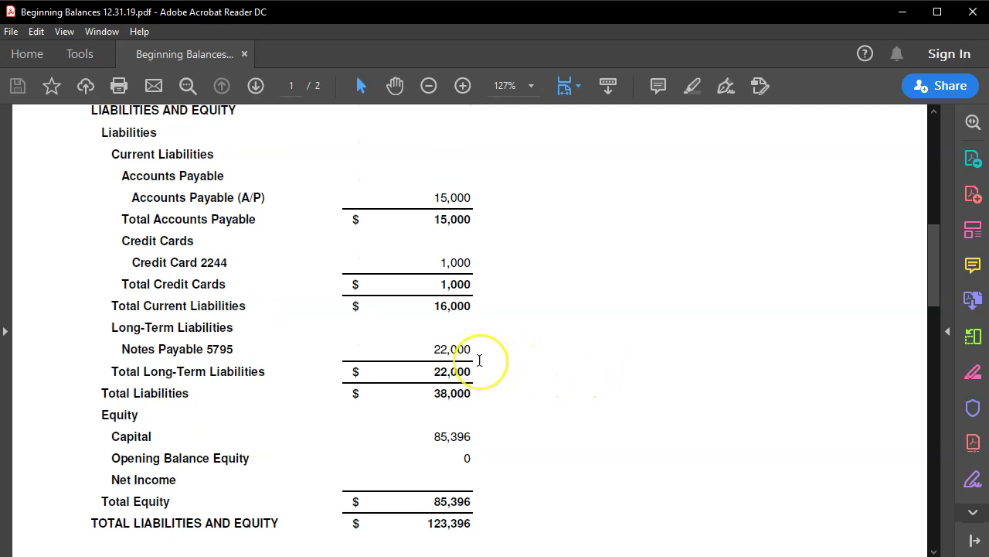
scroll(479, 360, down, 1)
scroll(479, 360, down, 1)
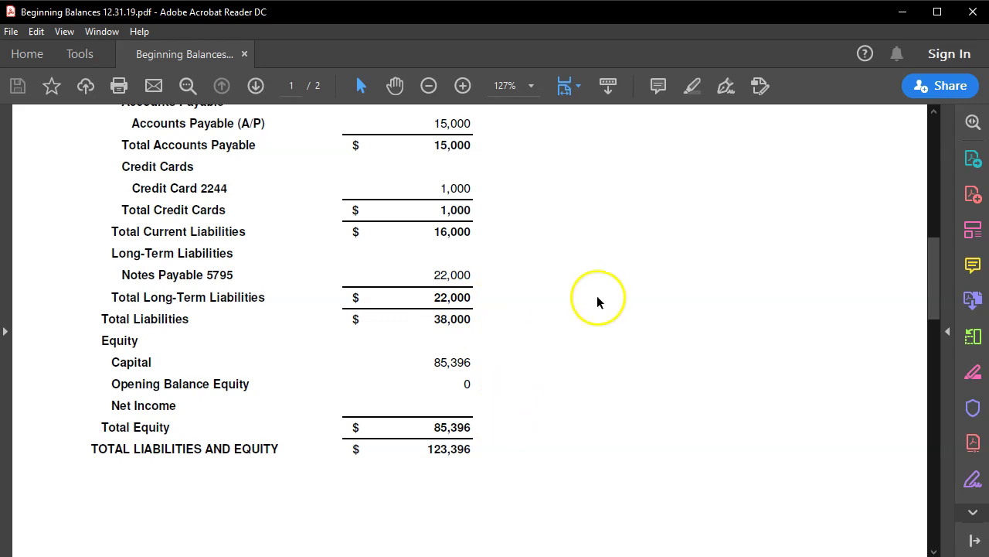
click(901, 14)
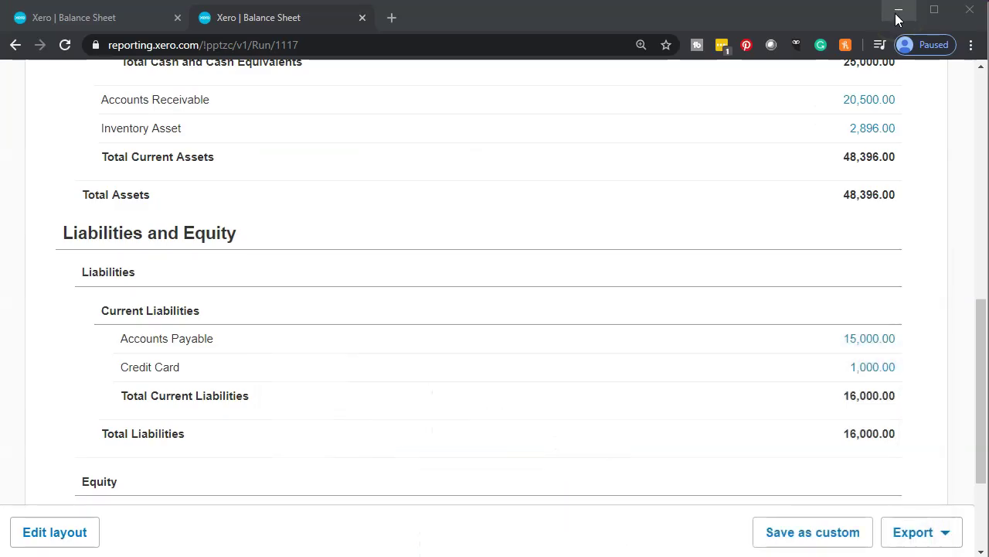
scroll(476, 347, up, 2)
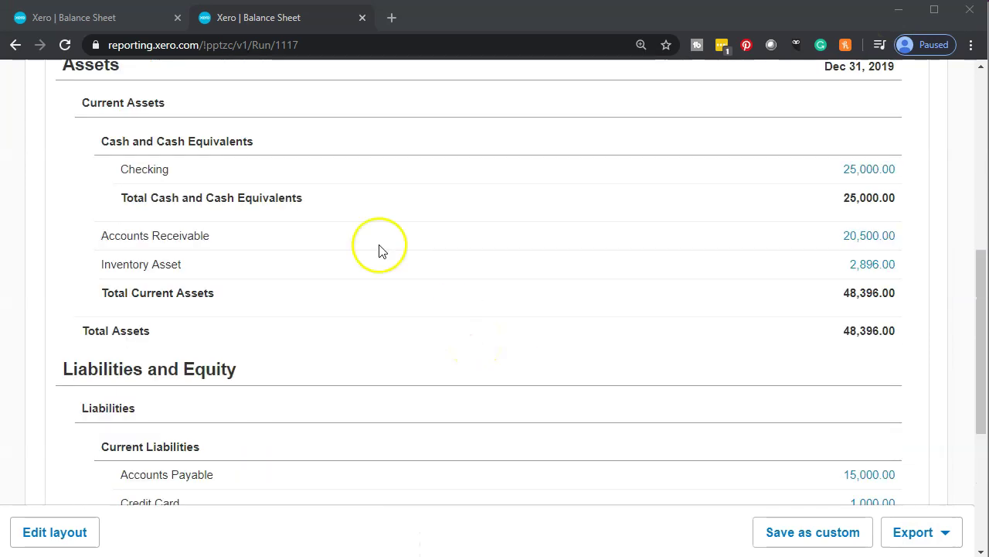
Open the chart of accounts from the other Xero balance sheet page and show only the liability accounts.
click(122, 17)
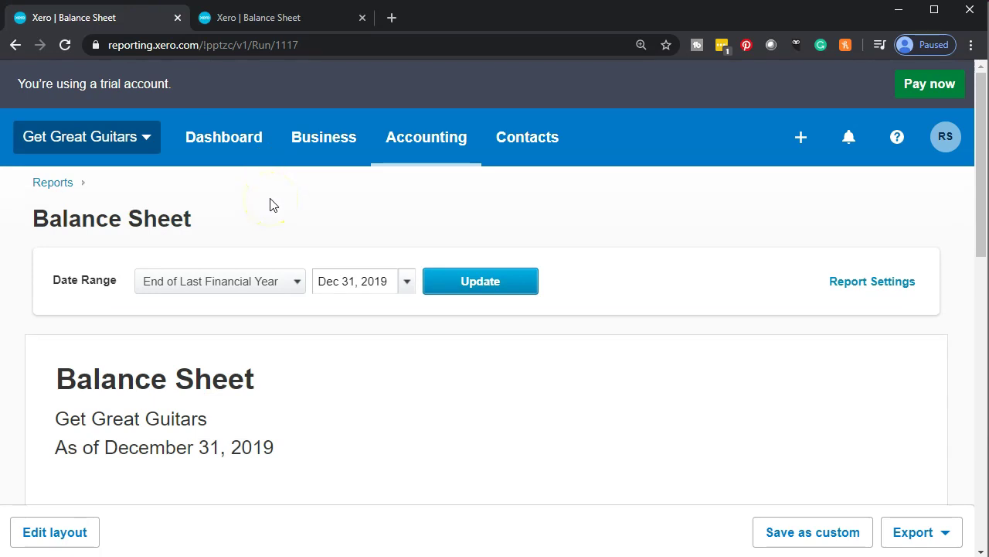
key(ctrl+minus)
key(ctrl+minus)
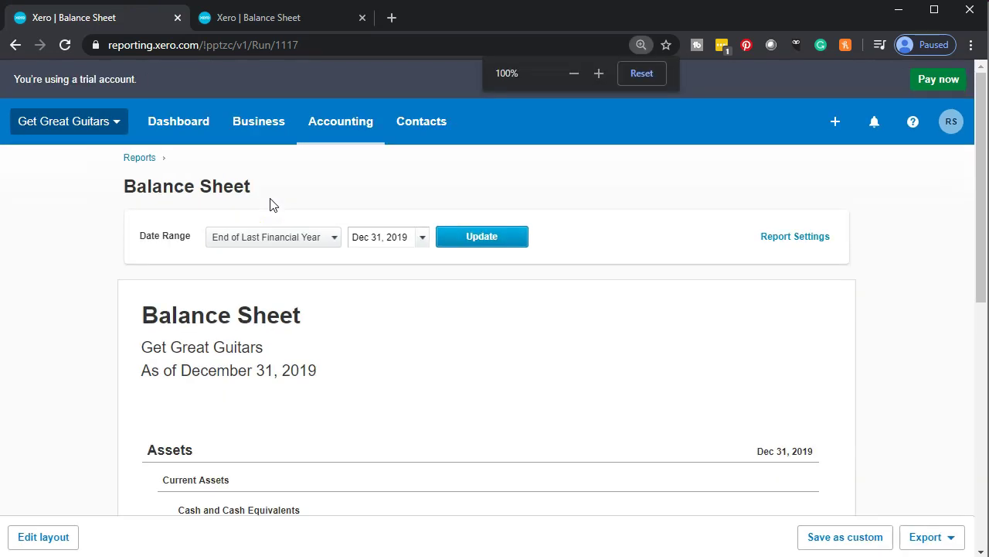
click(331, 127)
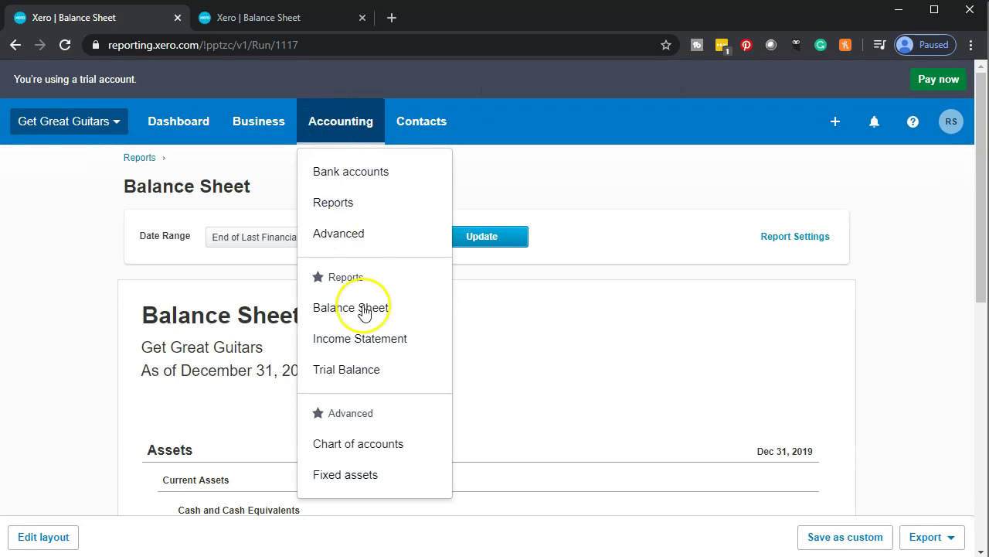
click(373, 446)
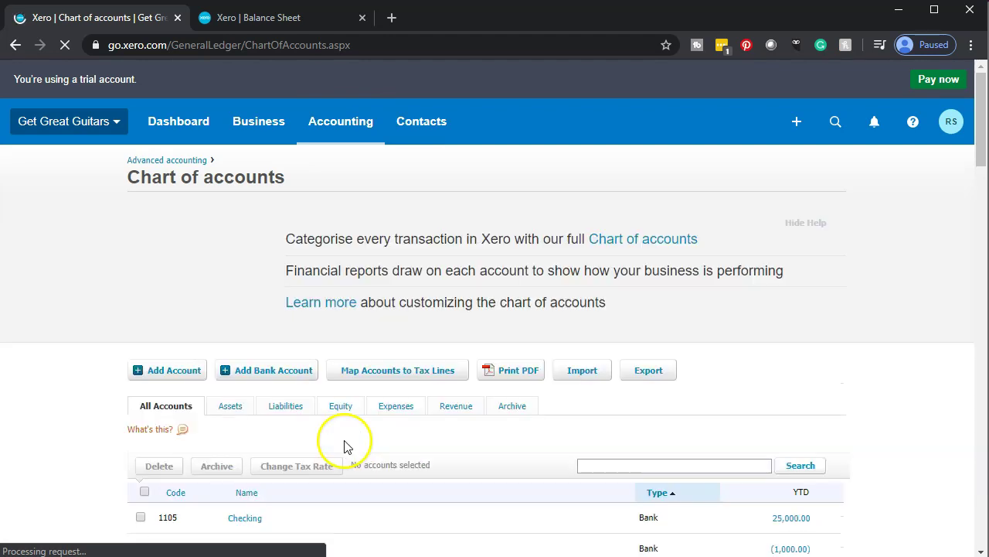
scroll(66, 448, down, 3)
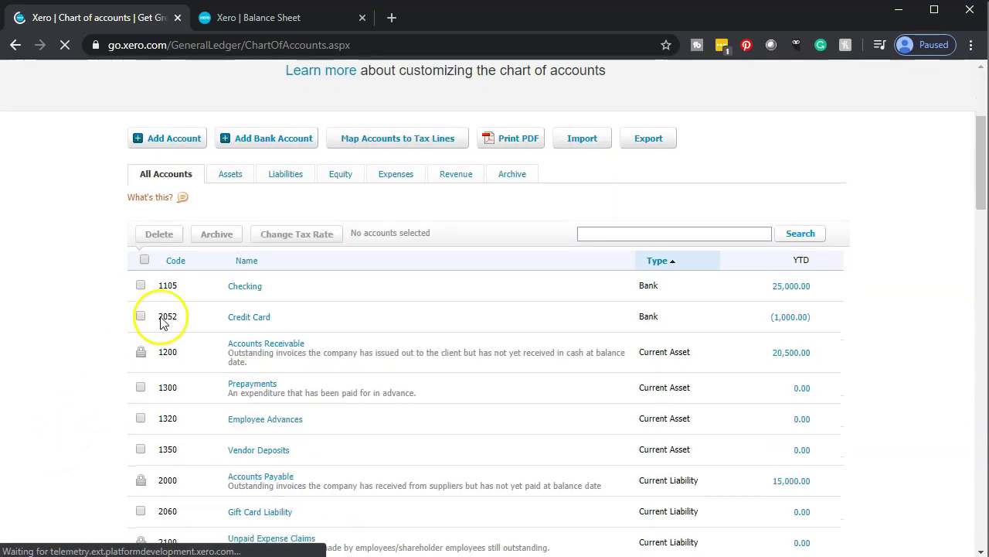
click(287, 179)
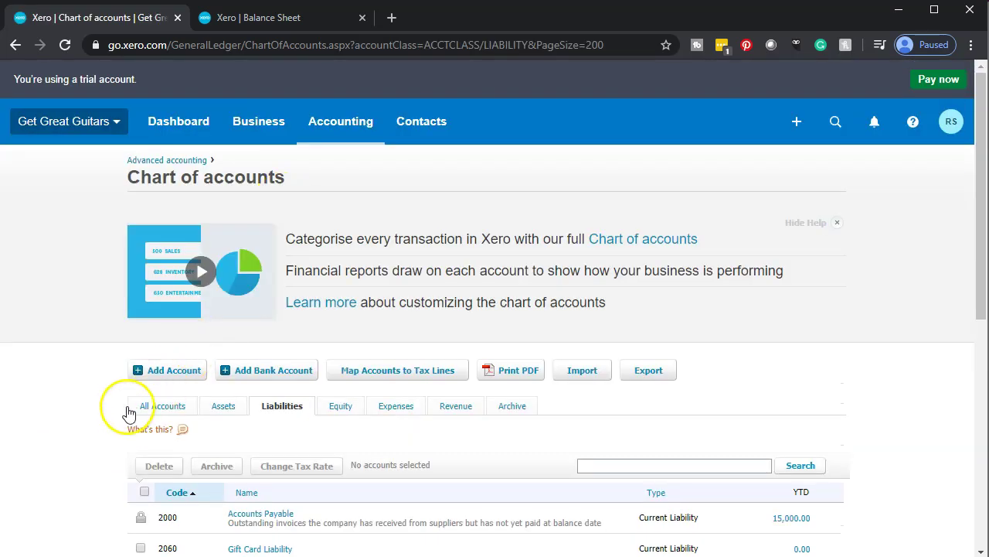
Examine the codes and types of the liability accounts, and check the first equity codes, to find a free code range for a long-term loan.
scroll(85, 421, down, 2)
scroll(85, 421, down, 3)
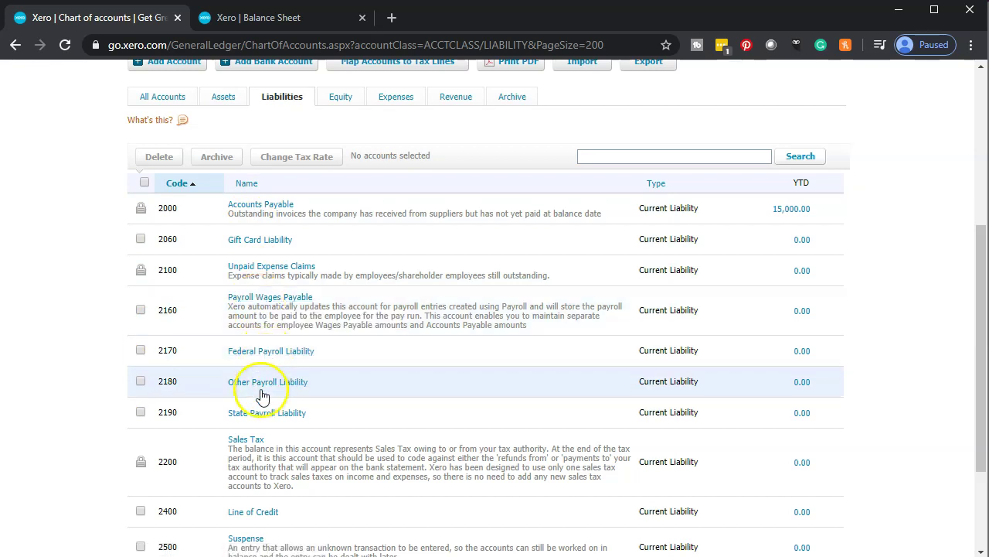
scroll(264, 436, down, 2)
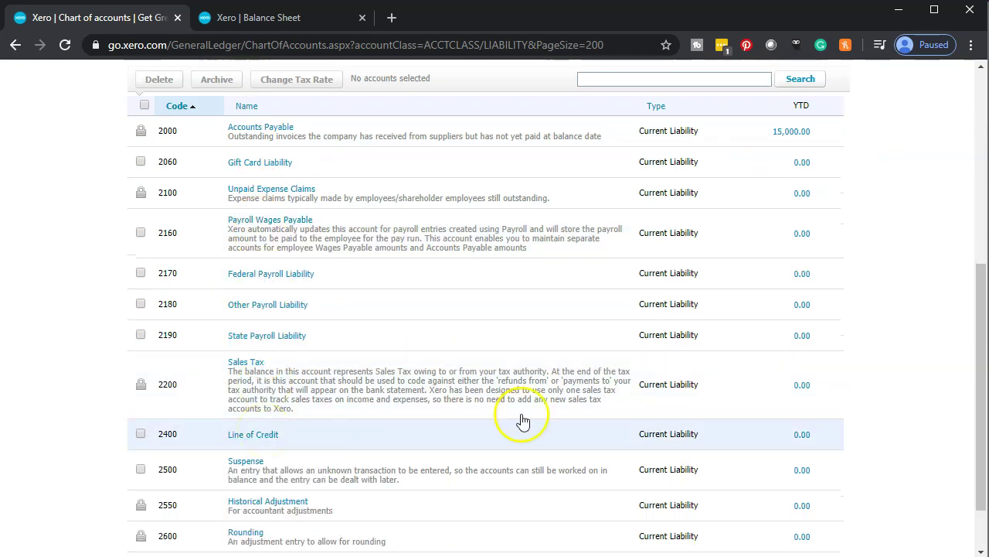
scroll(587, 418, down, 1)
scroll(639, 418, down, 1)
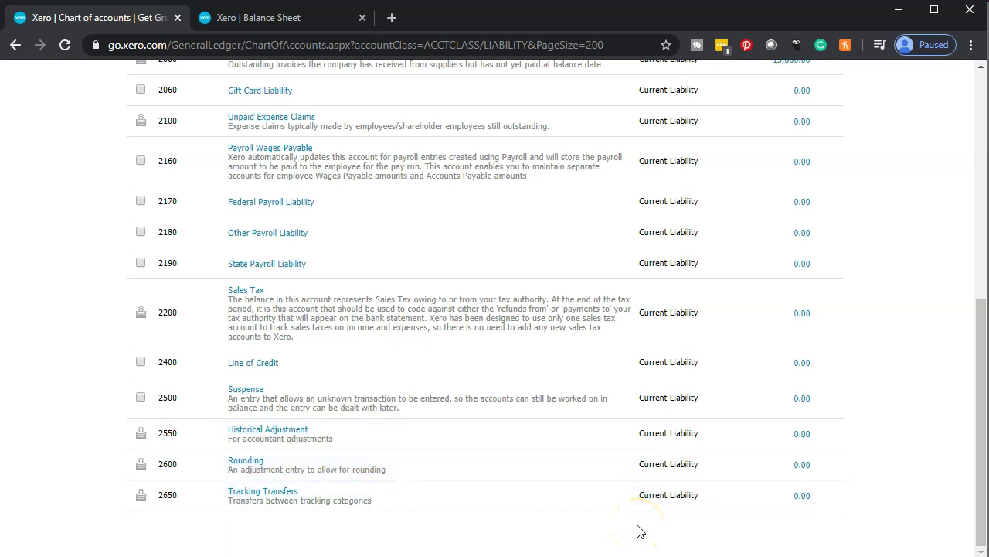
scroll(638, 531, up, 5)
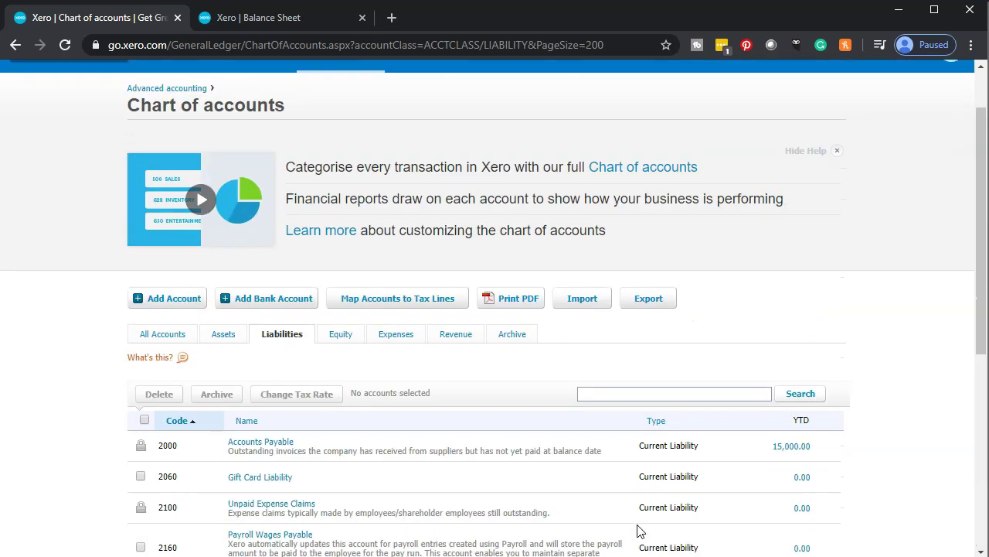
scroll(352, 364, down, 5)
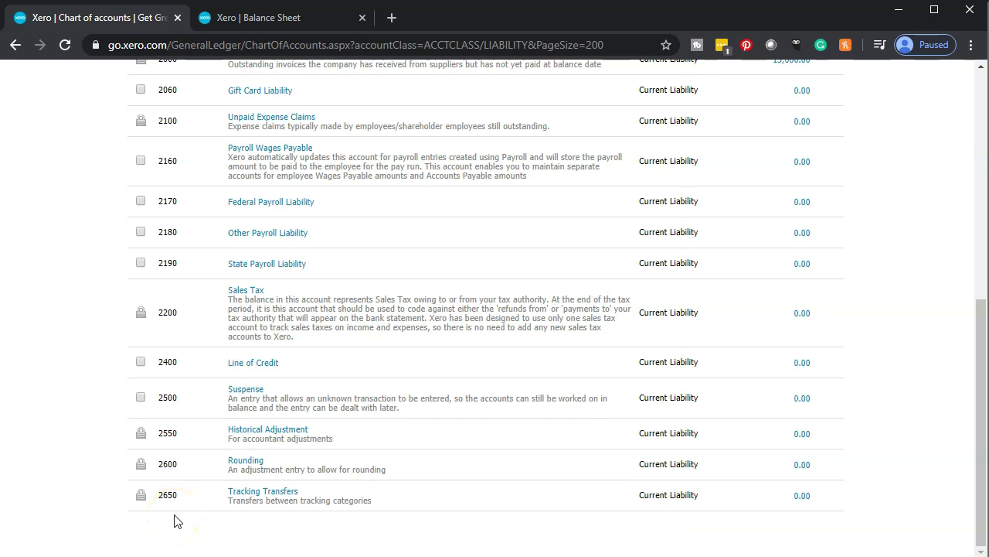
scroll(175, 520, up, 5)
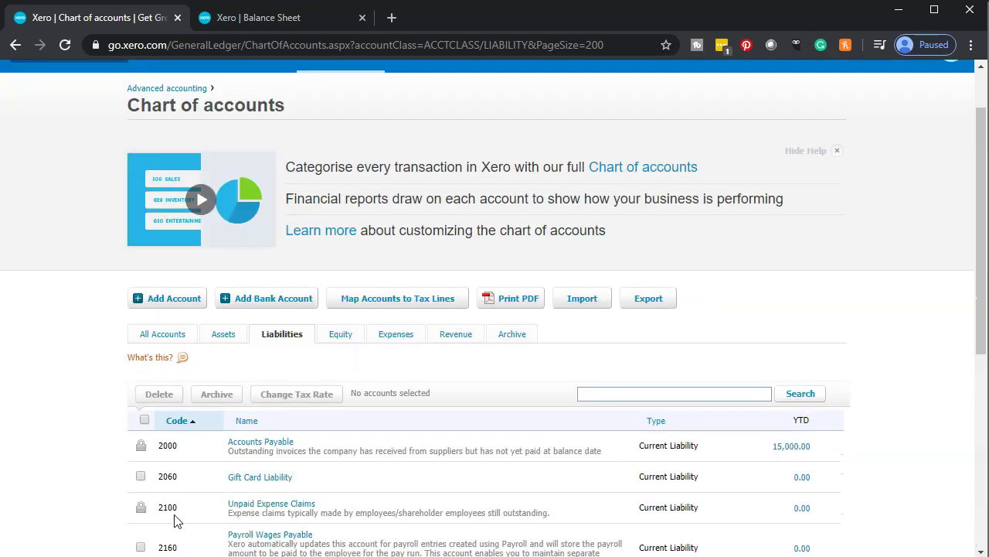
click(340, 339)
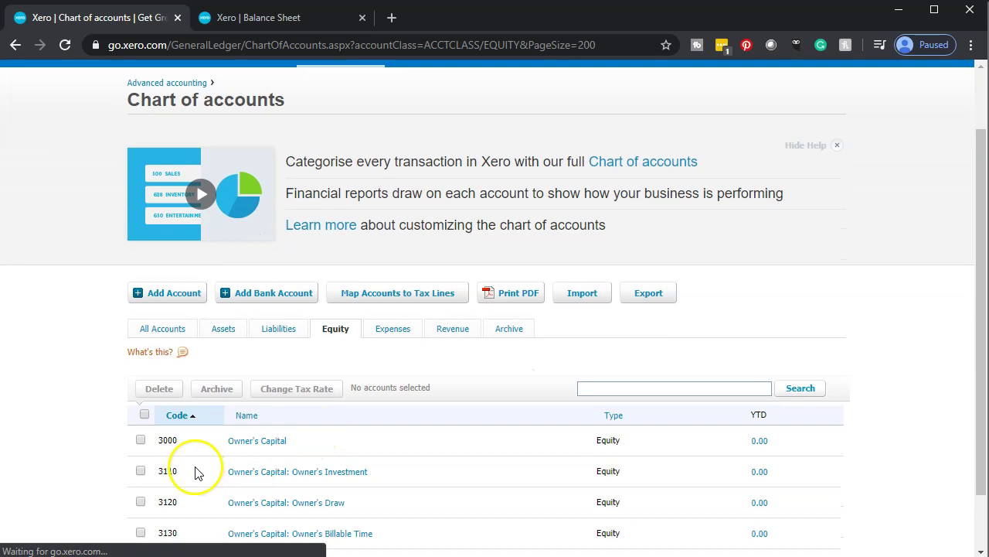
click(270, 338)
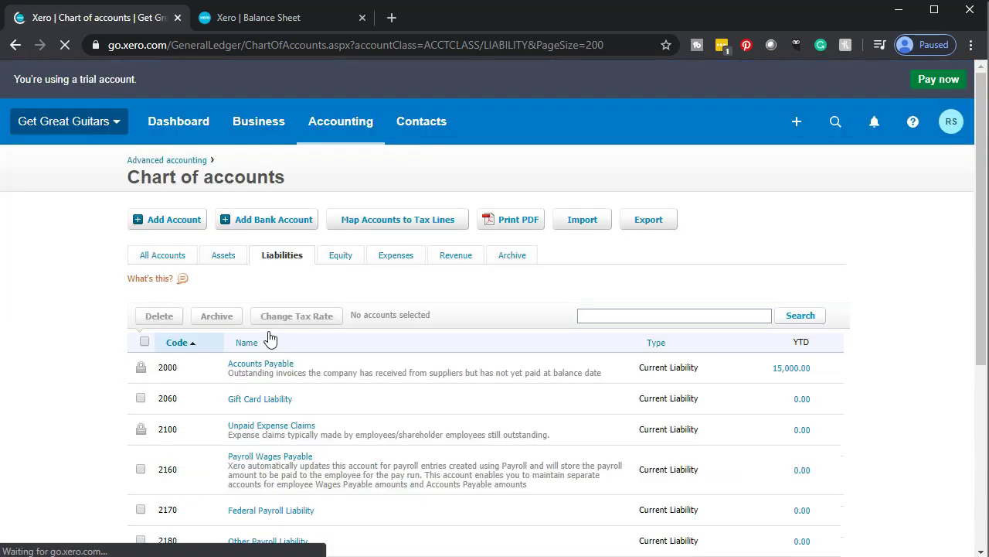
scroll(85, 441, down, 6)
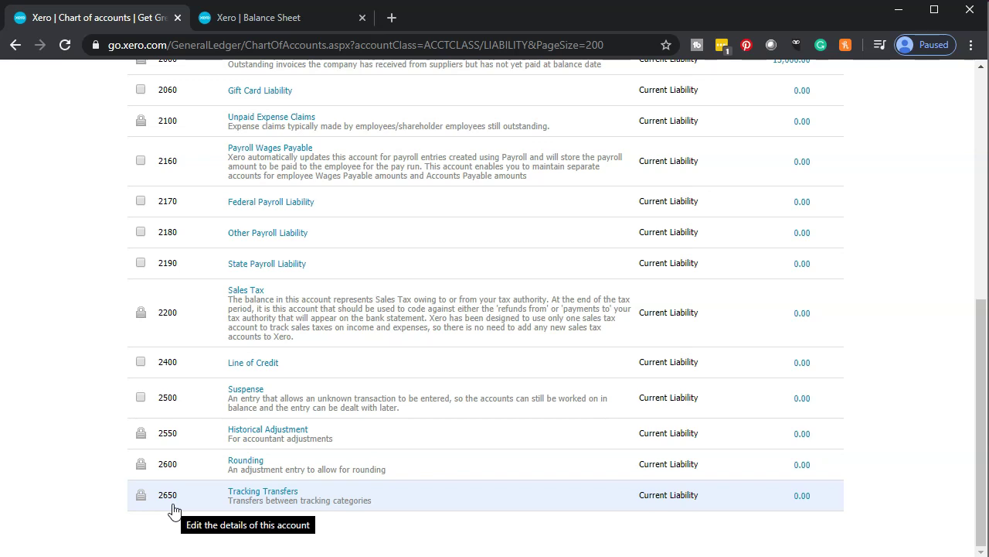
scroll(48, 437, up, 6)
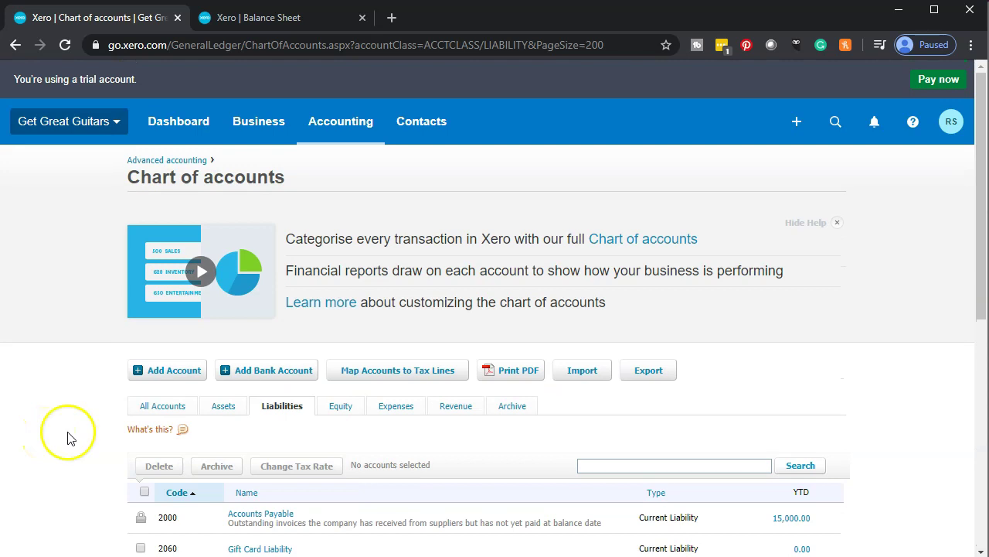
Start a new account in the chart of accounts with the account type Non-current Liability.
click(161, 382)
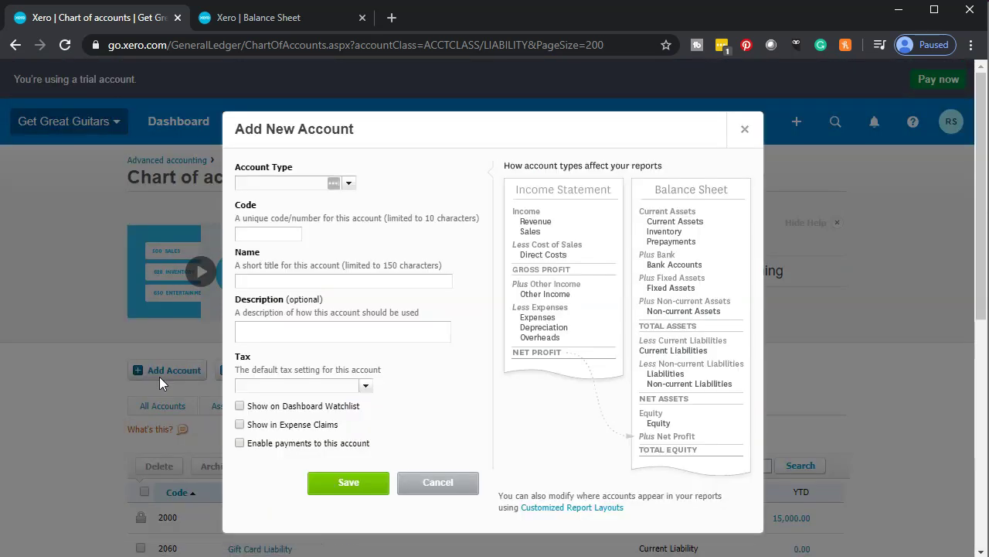
click(349, 186)
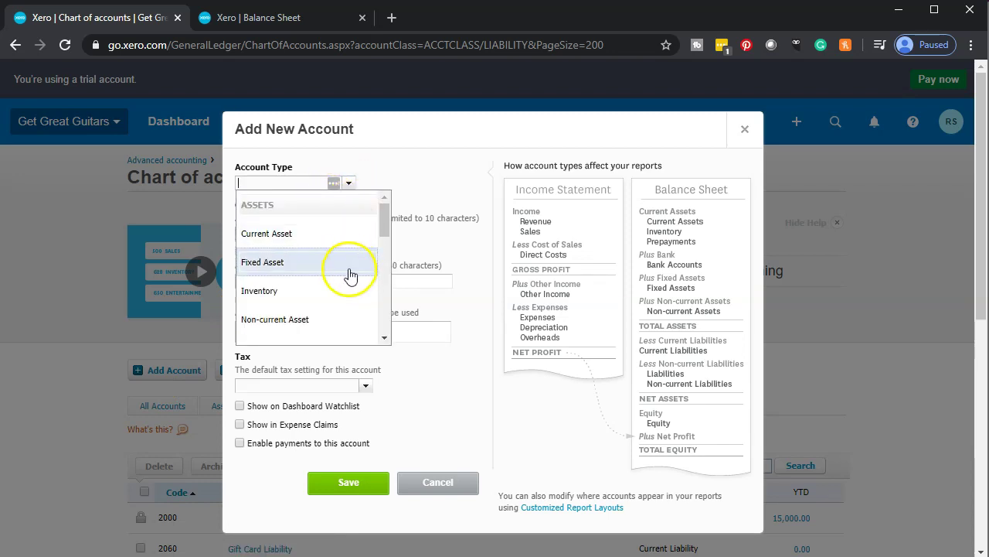
scroll(349, 275, down, 1)
scroll(349, 274, down, 3)
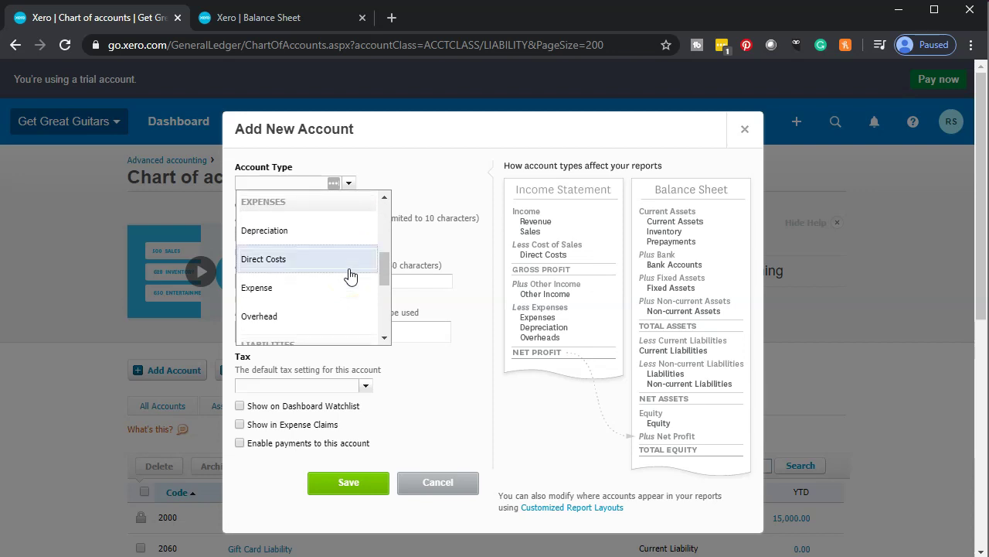
scroll(350, 274, down, 2)
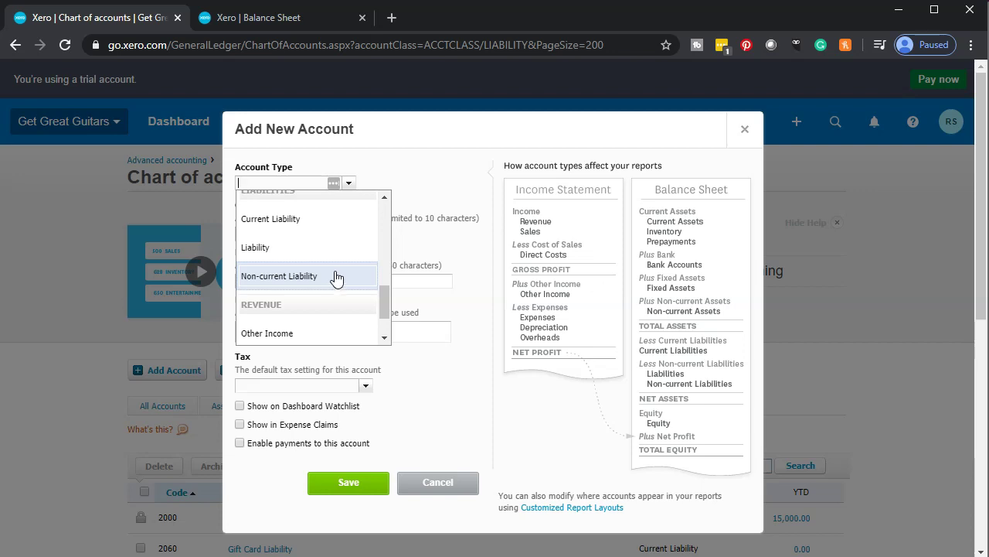
click(317, 276)
click(317, 276)
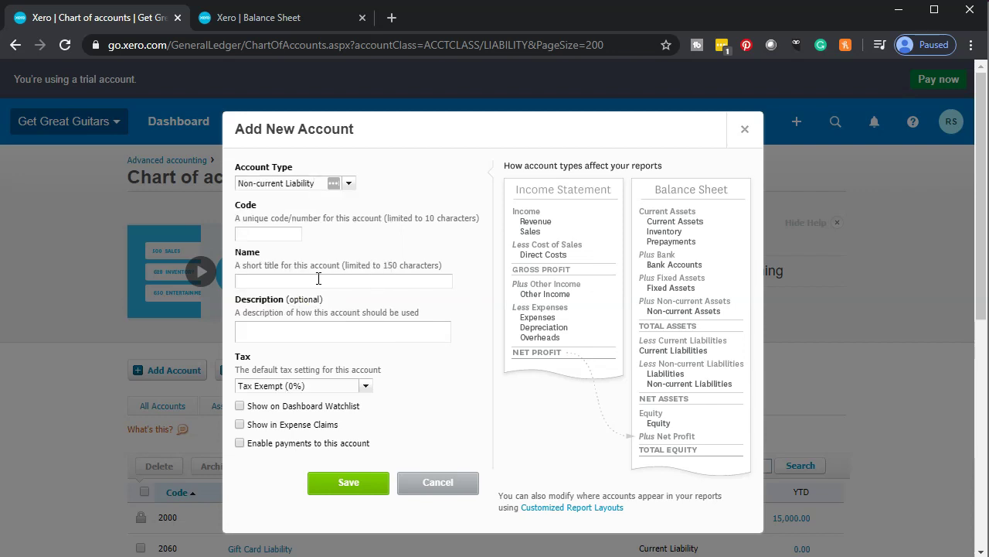
Check the existing liability codes behind the form and give the new account the code 2805.
click(261, 232)
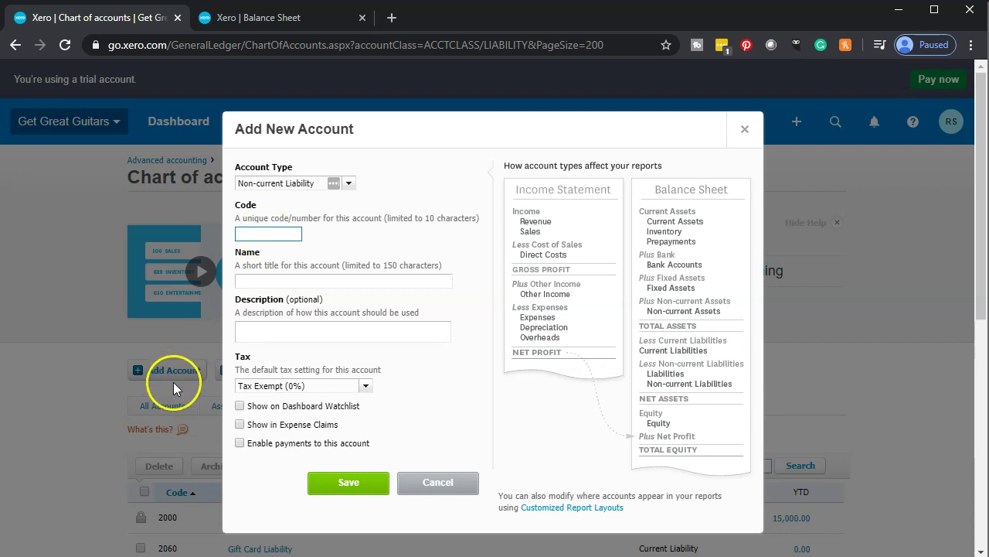
scroll(165, 405, down, 6)
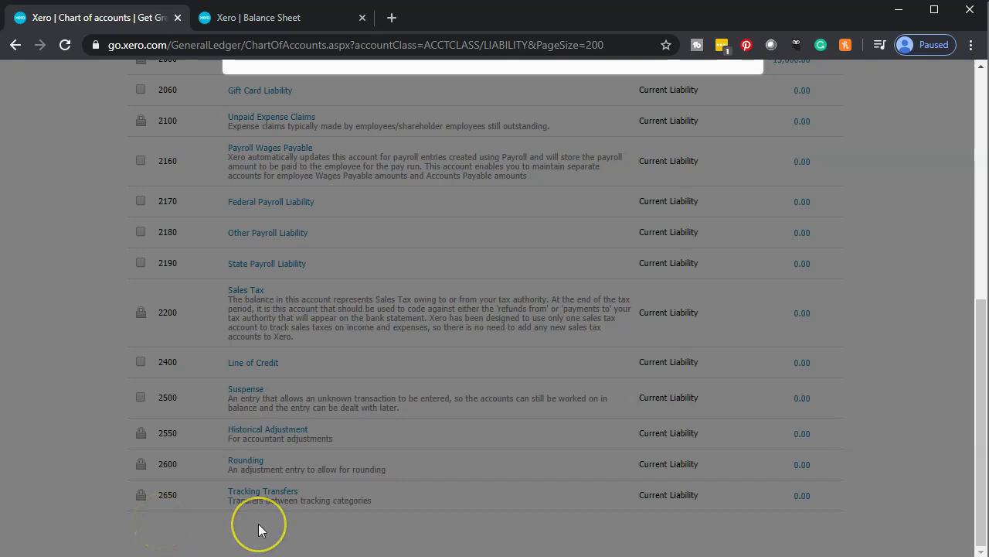
scroll(258, 523, up, 4)
scroll(258, 524, up, 1)
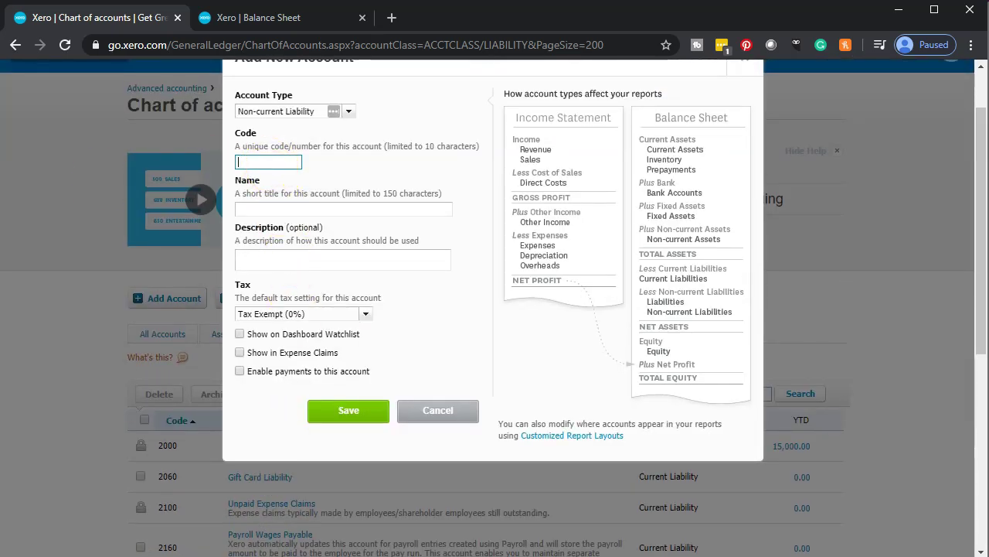
text(2805)
key(Tab)
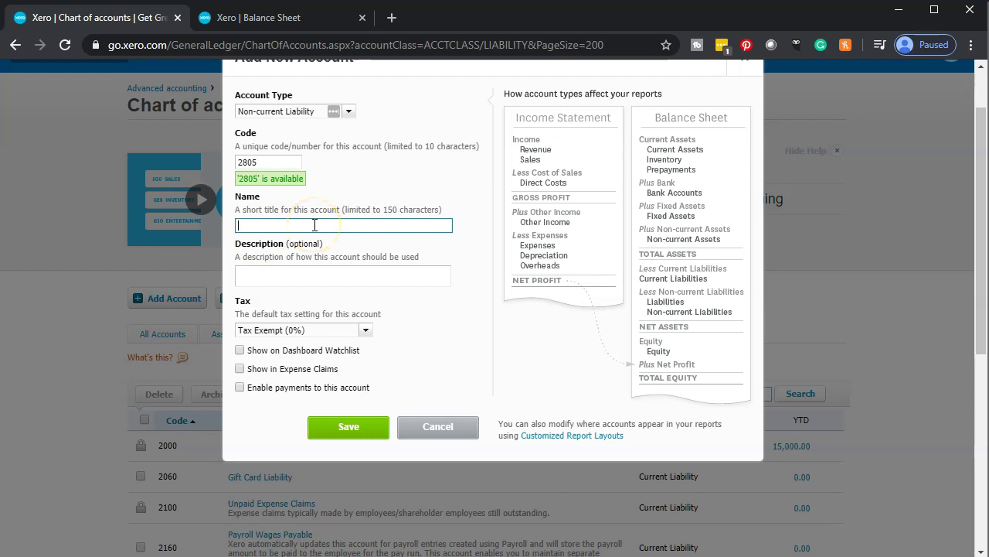
Name the new account Note Payable 5795, checking the wording against the beginning balances document.
text(Loan Payable)
key(alt+Tab)
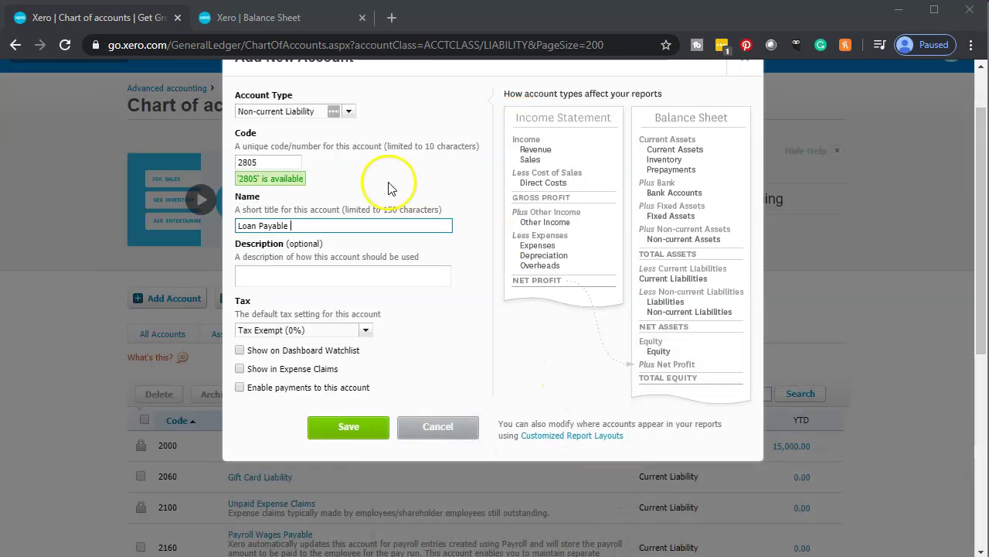
click(255, 228)
key(ctrl+Left)
key(BackSpace)
key(BackSpace)
key(BackSpace)
key(BackSpace)
key(BackSpace)
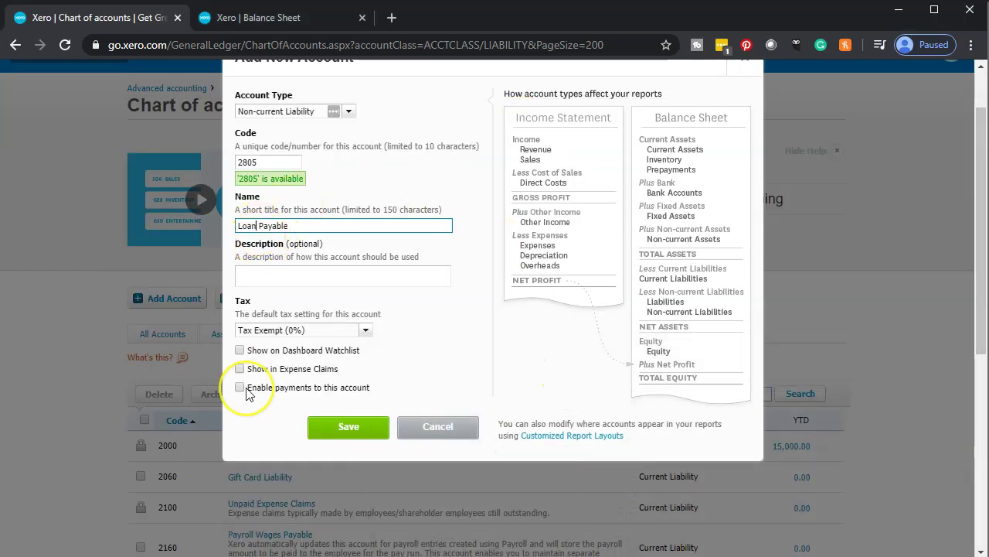
text(Note)
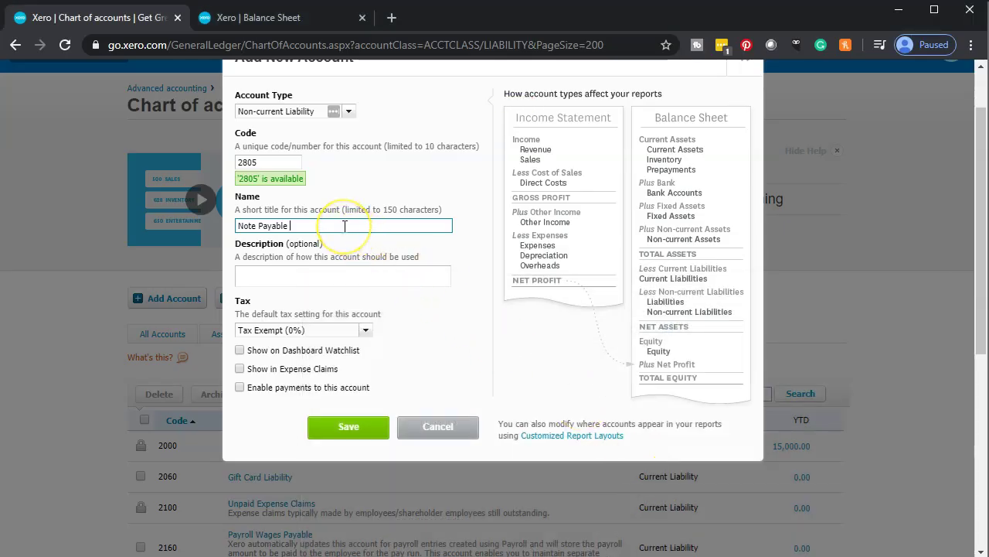
text(5795)
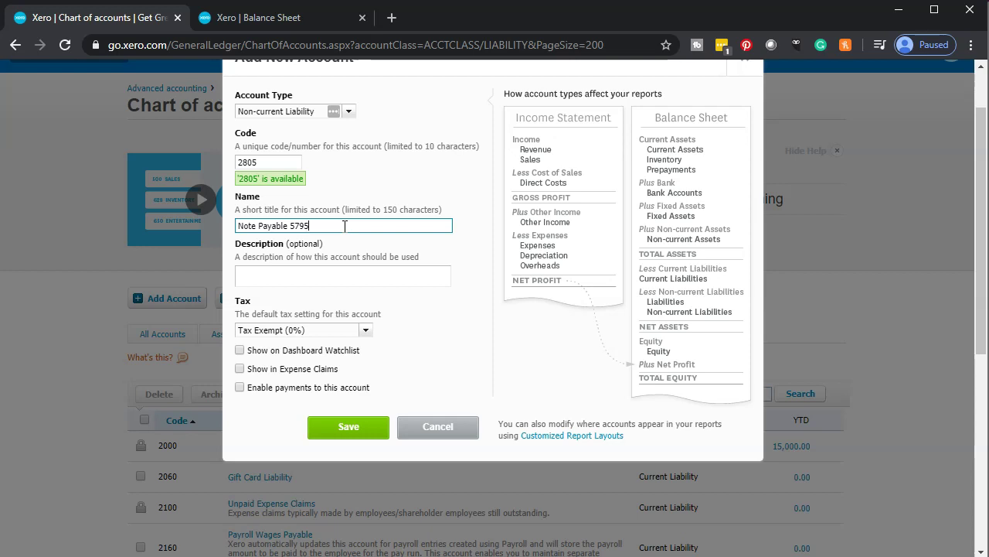
click(309, 225)
key(Tab)
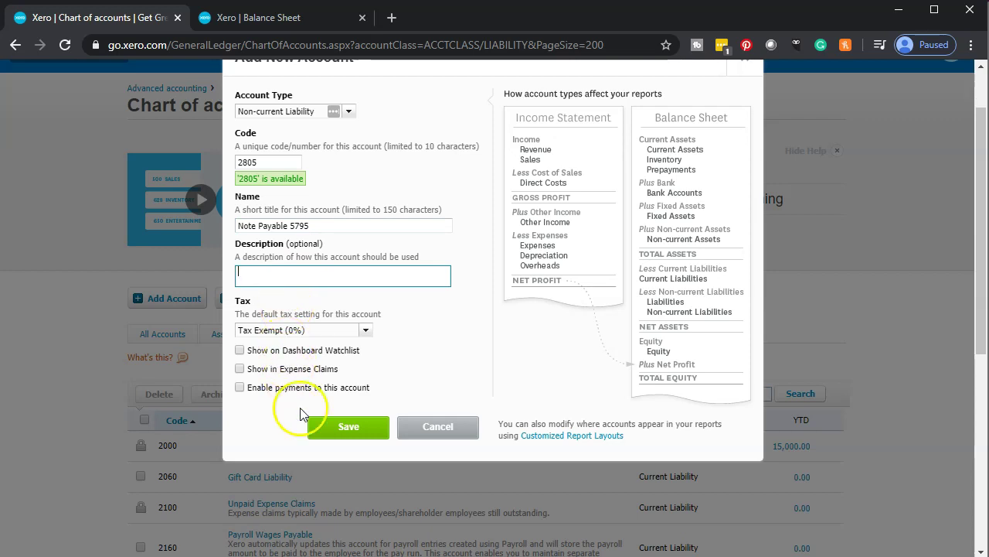
Save the new Note Payable 5795 account and check its entry among the liability accounts.
click(323, 429)
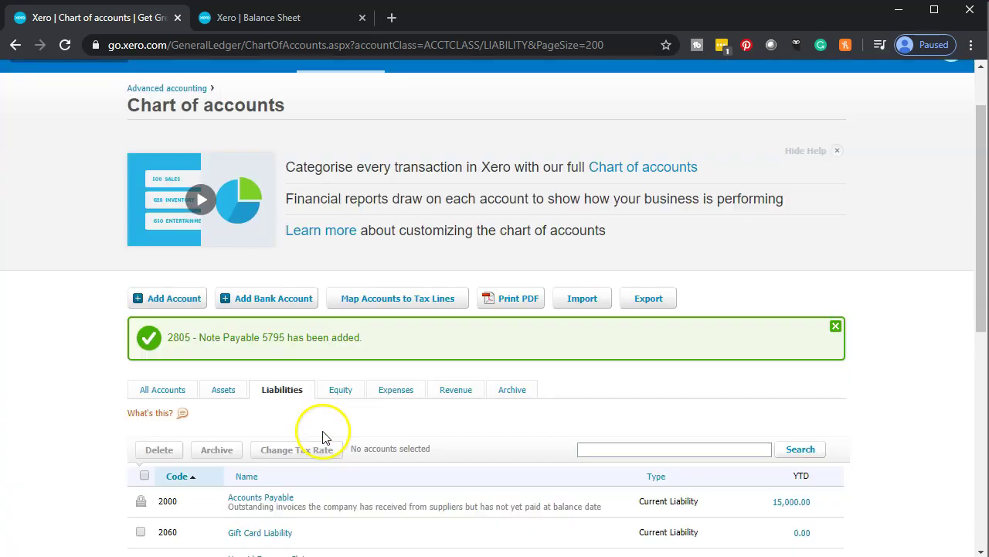
scroll(65, 435, down, 3)
scroll(65, 435, down, 3)
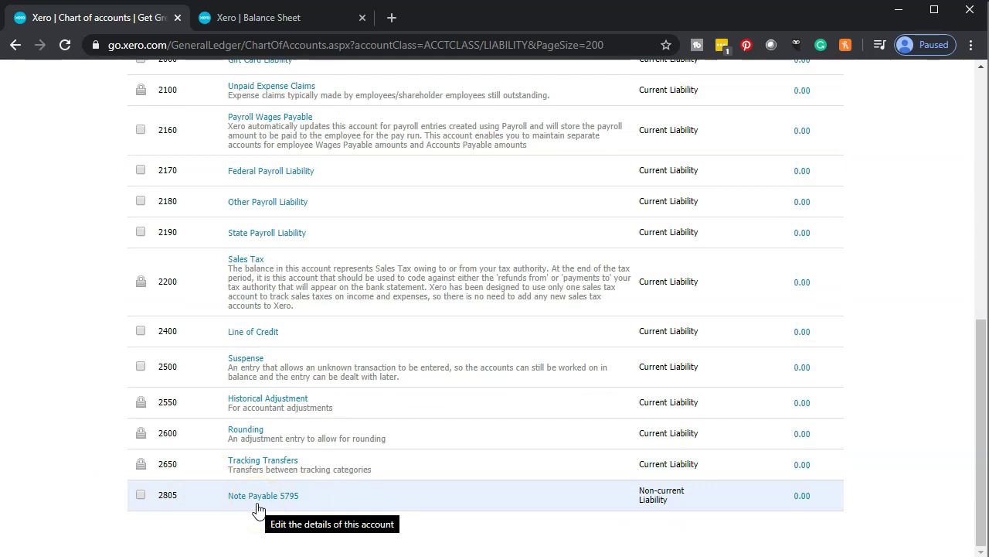
key(Home)
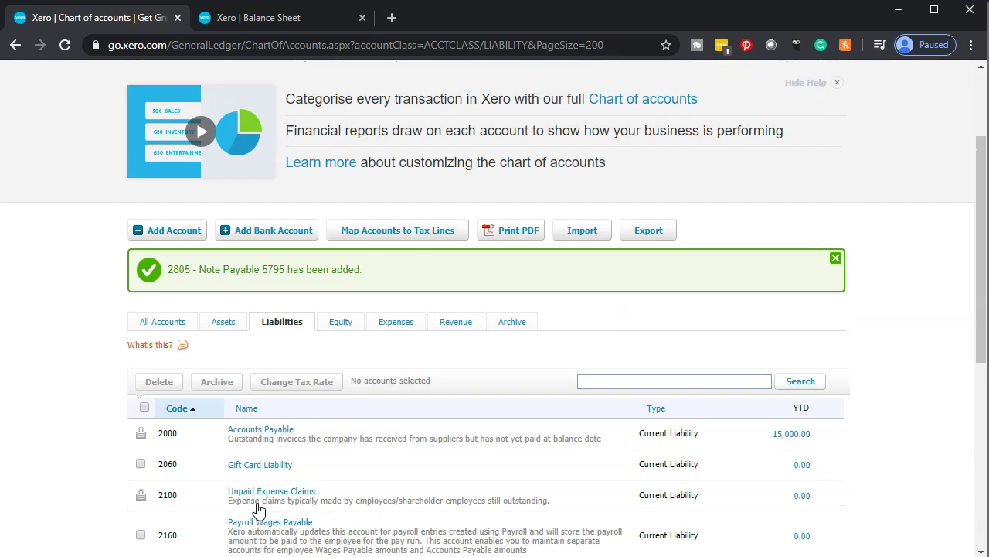
key(End)
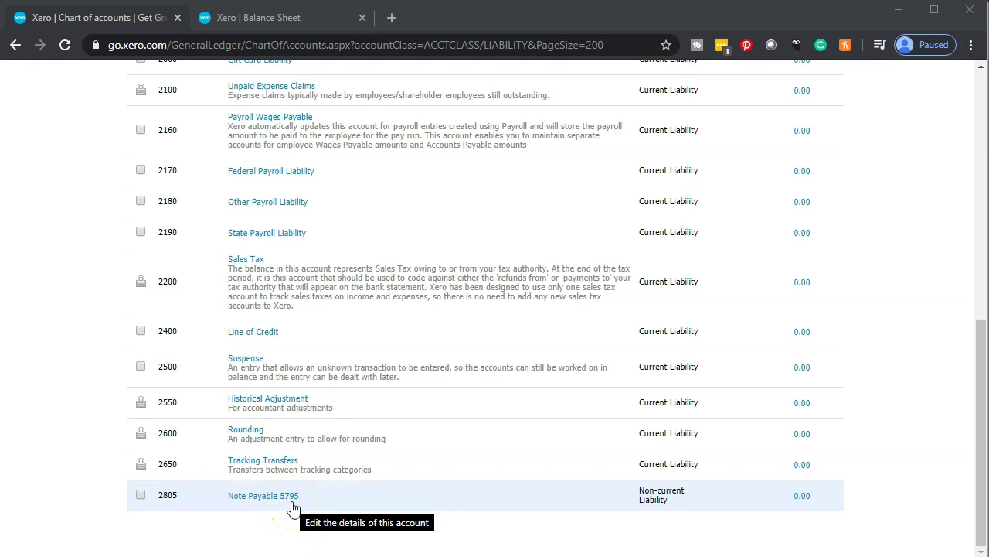
scroll(293, 507, up, 15)
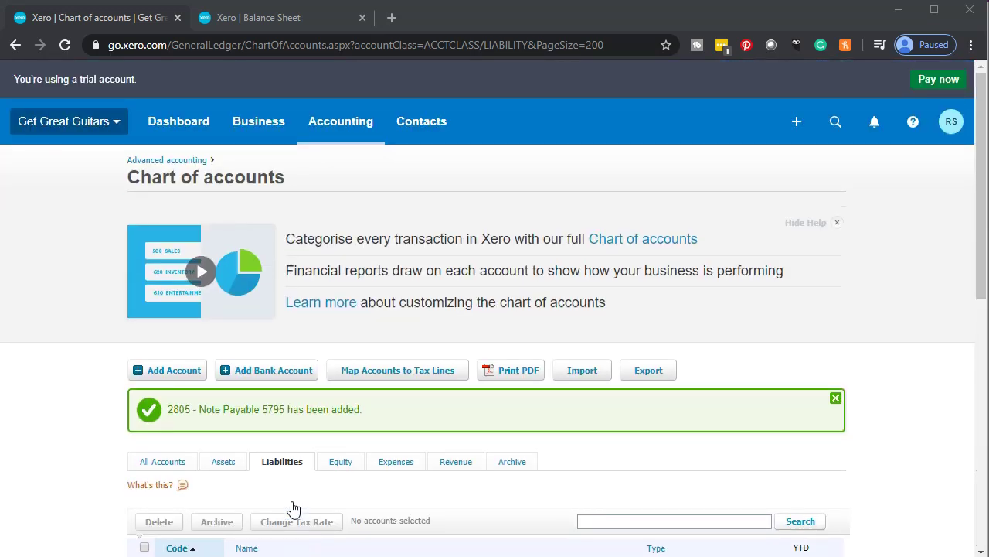
Show all accounts in the chart of accounts and examine where Note Payable 5795 is listed.
click(162, 462)
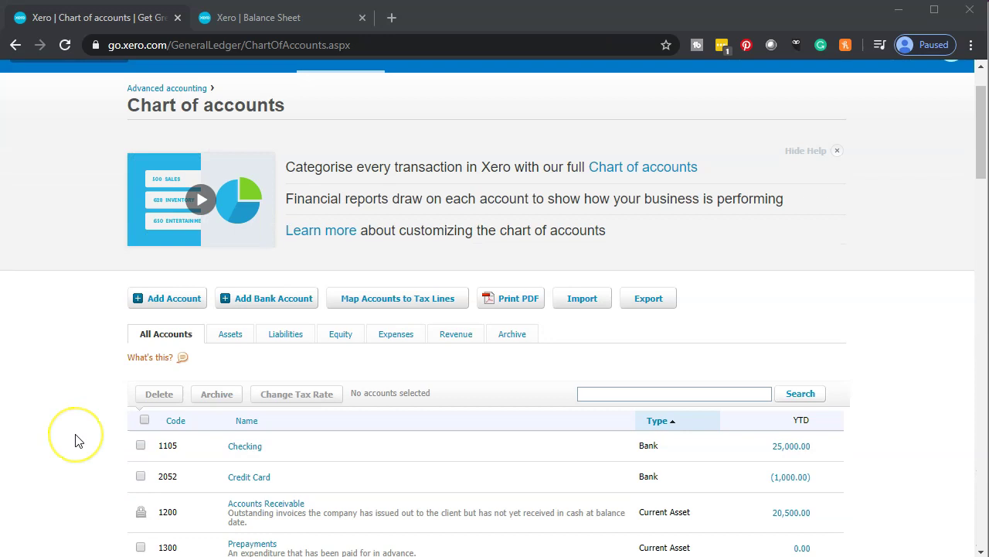
scroll(78, 436, down, 3)
scroll(77, 438, down, 2)
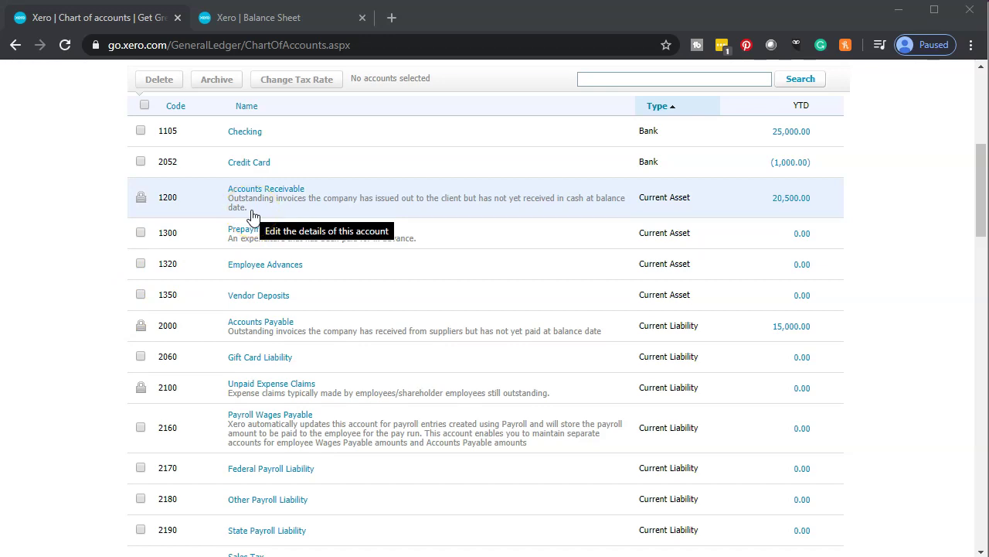
scroll(251, 214, down, 2)
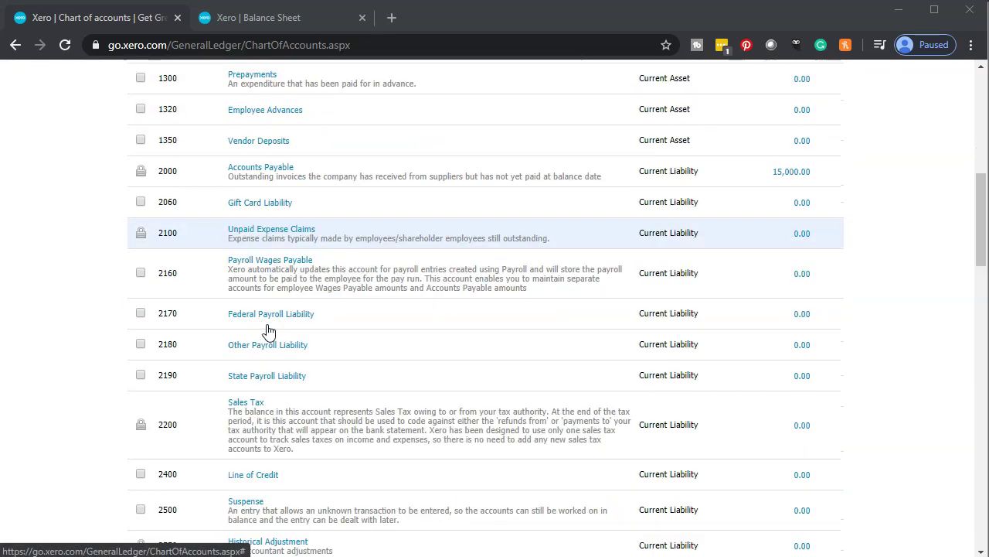
scroll(269, 331, down, 15)
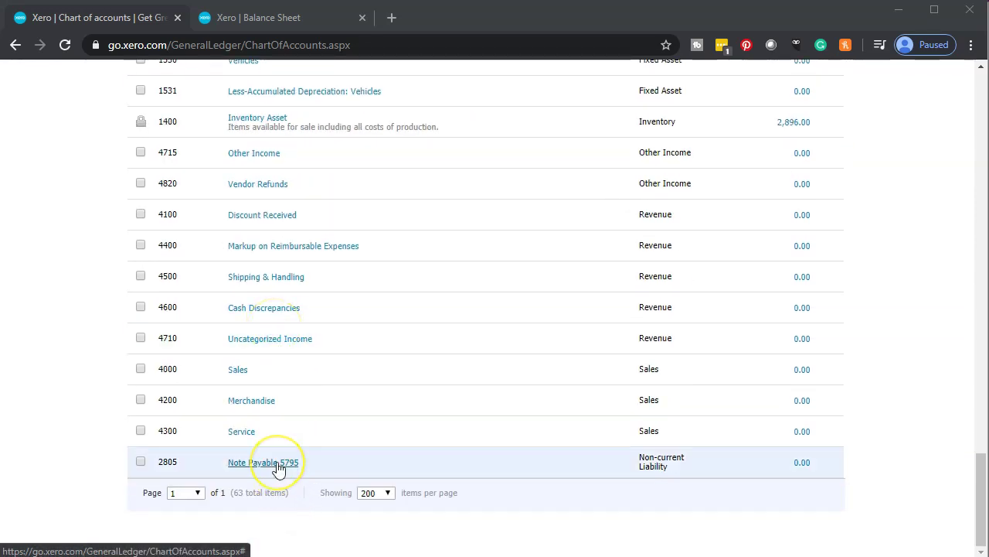
scroll(279, 468, up, 20)
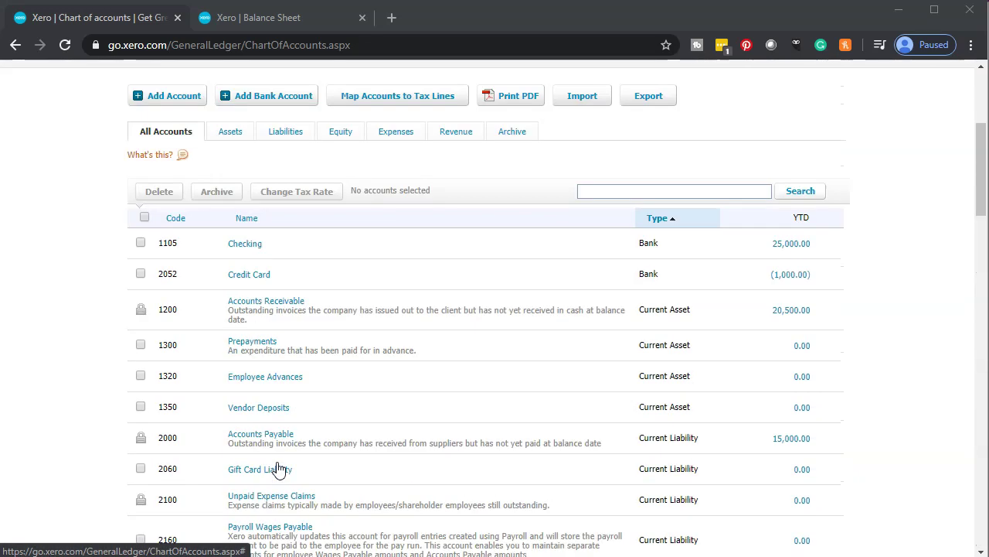
Open the Journal Report from the accounting reports and start a new manual journal from it.
click(350, 126)
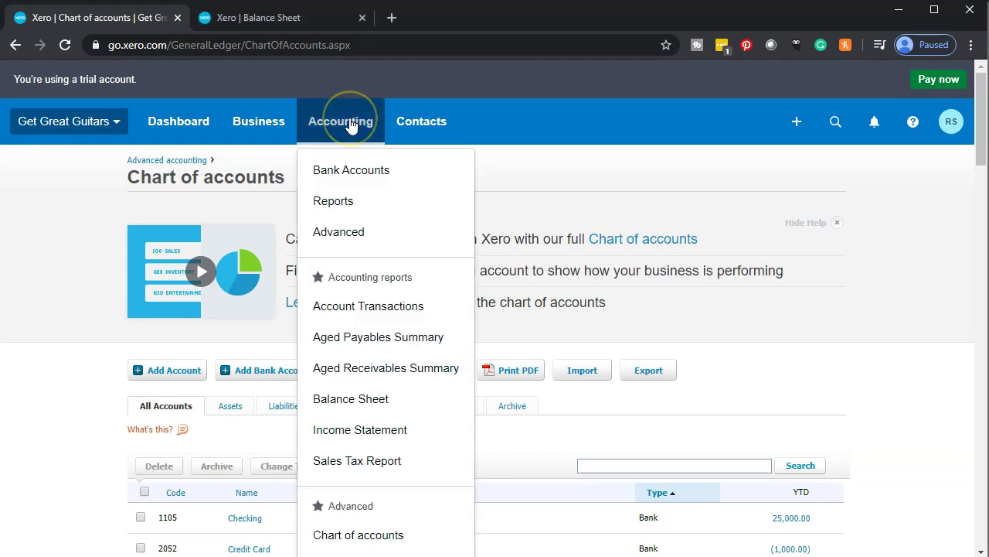
click(350, 213)
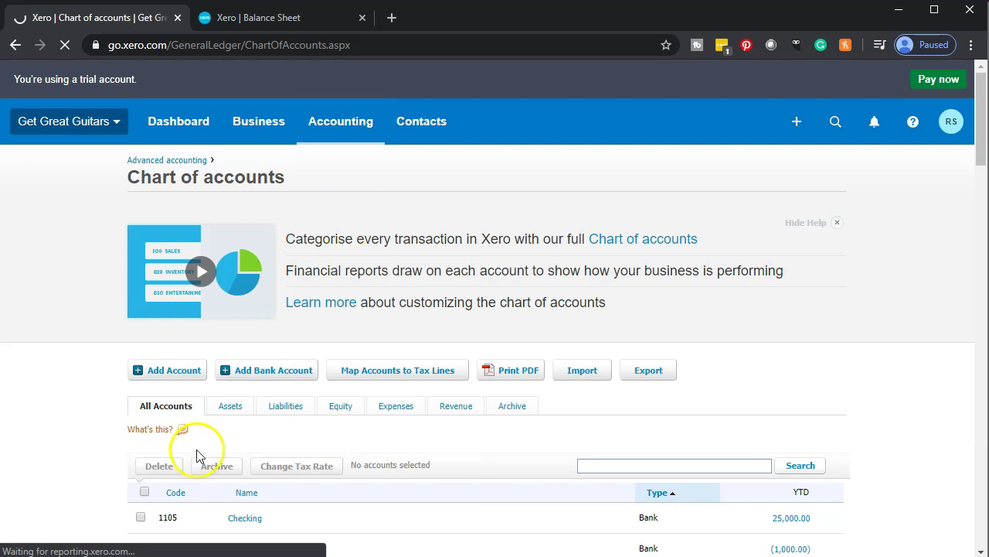
scroll(110, 394, down, 5)
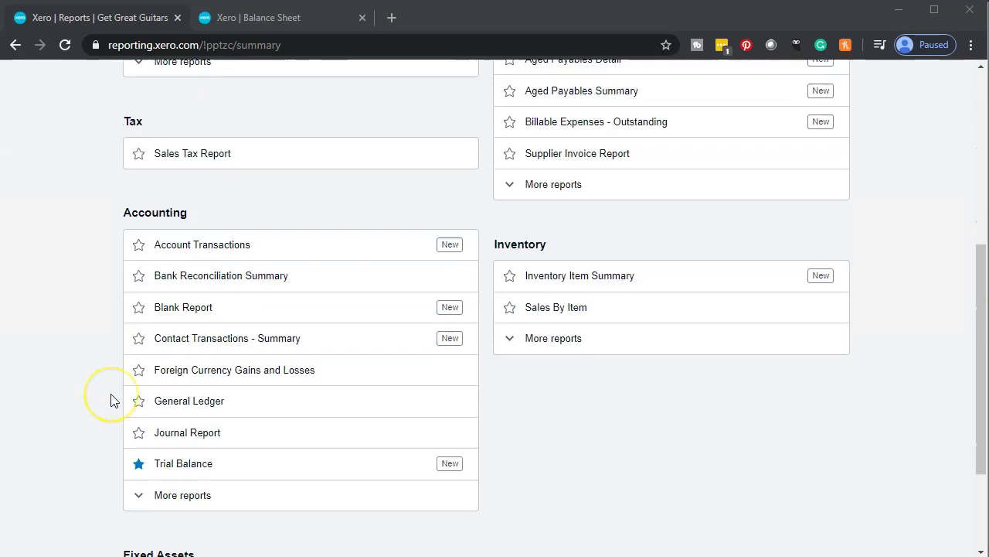
scroll(111, 400, down, 2)
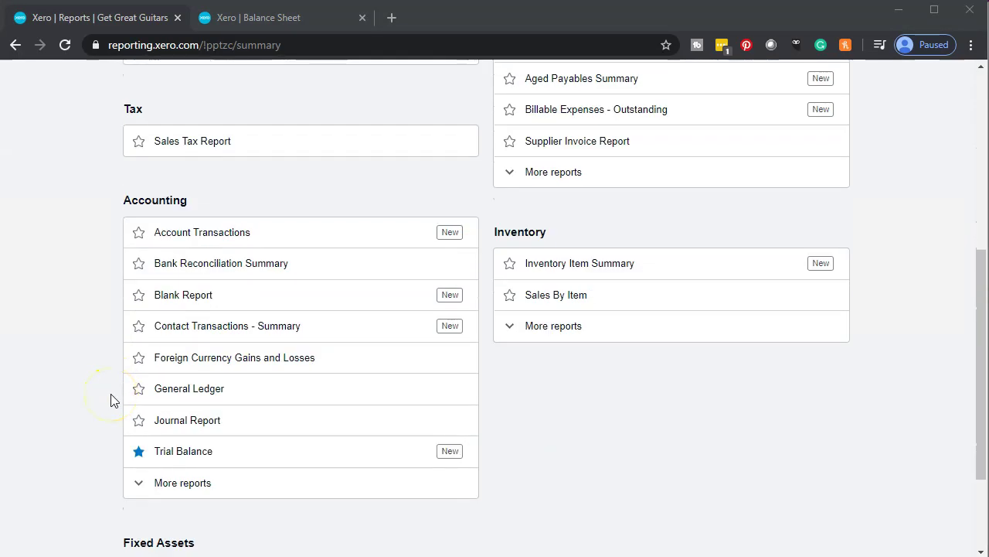
scroll(111, 400, up, 1)
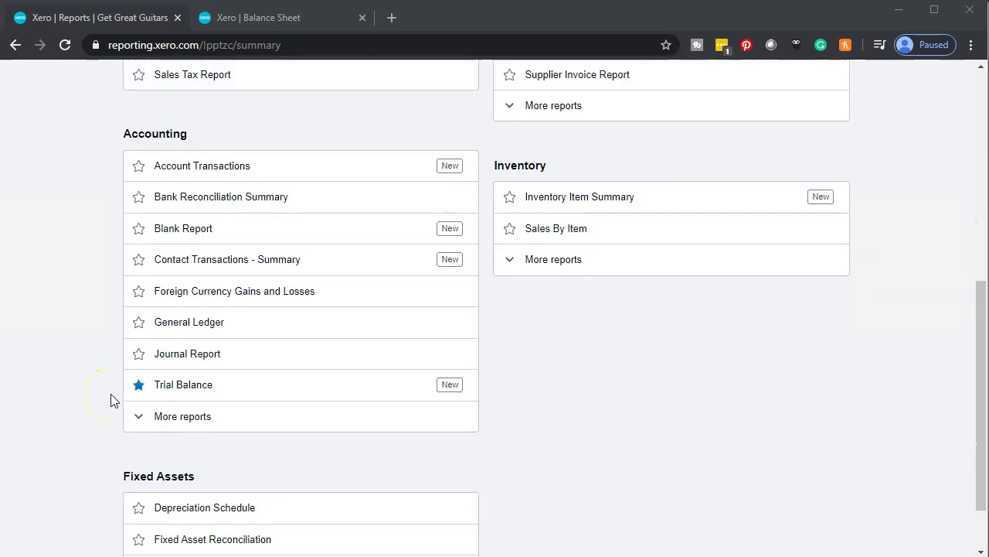
click(175, 361)
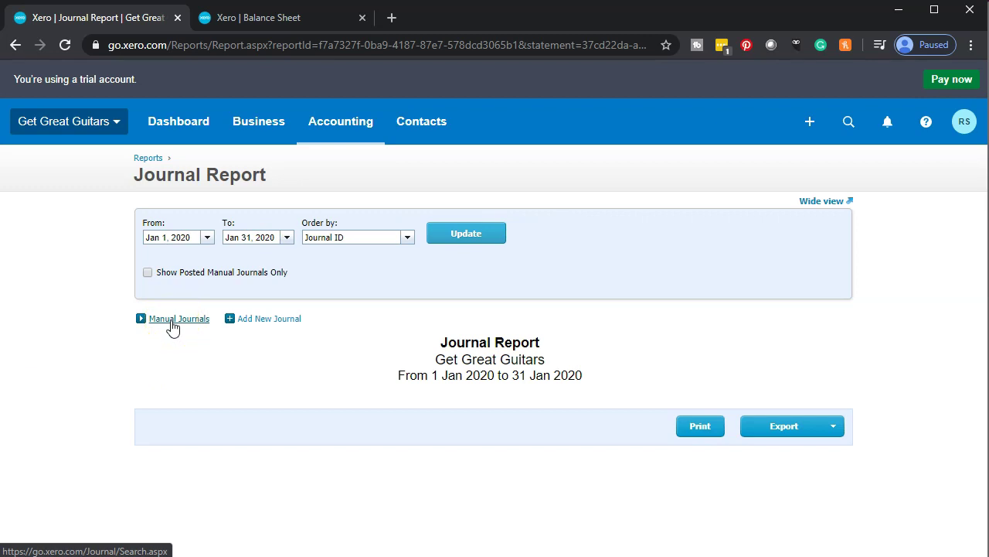
click(268, 327)
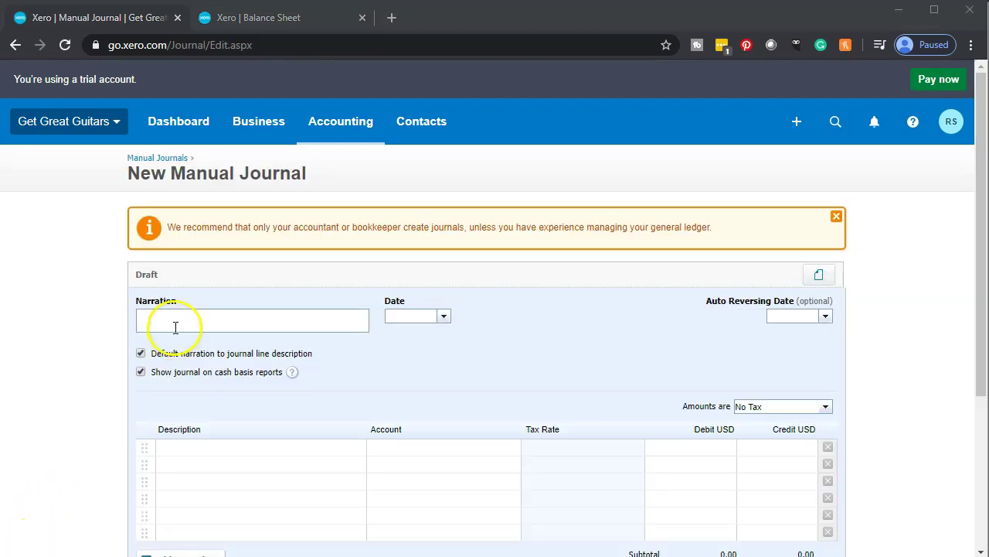
Enter Opening Balance as the journal's narration and date it Dec 31, 2019.
scroll(98, 361, down, 1)
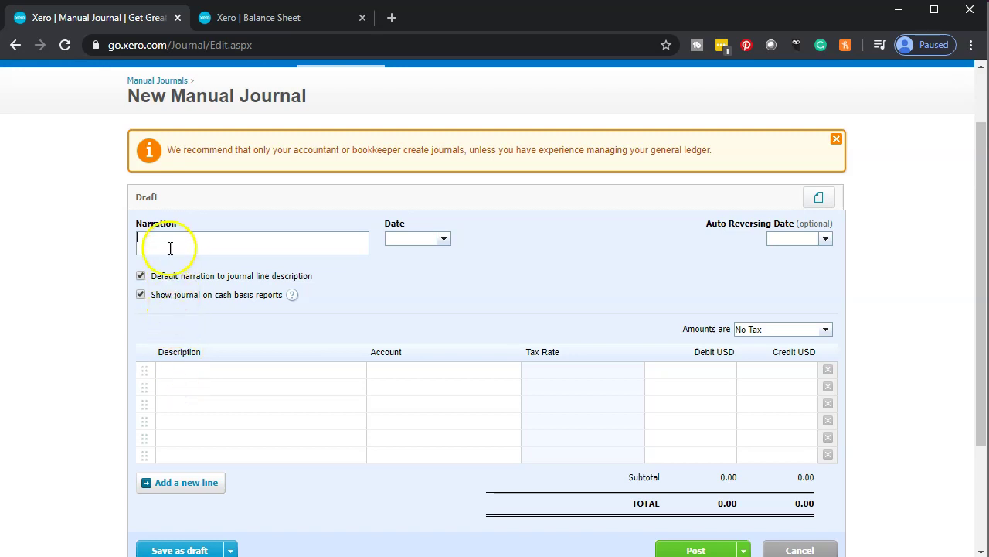
text(Open)
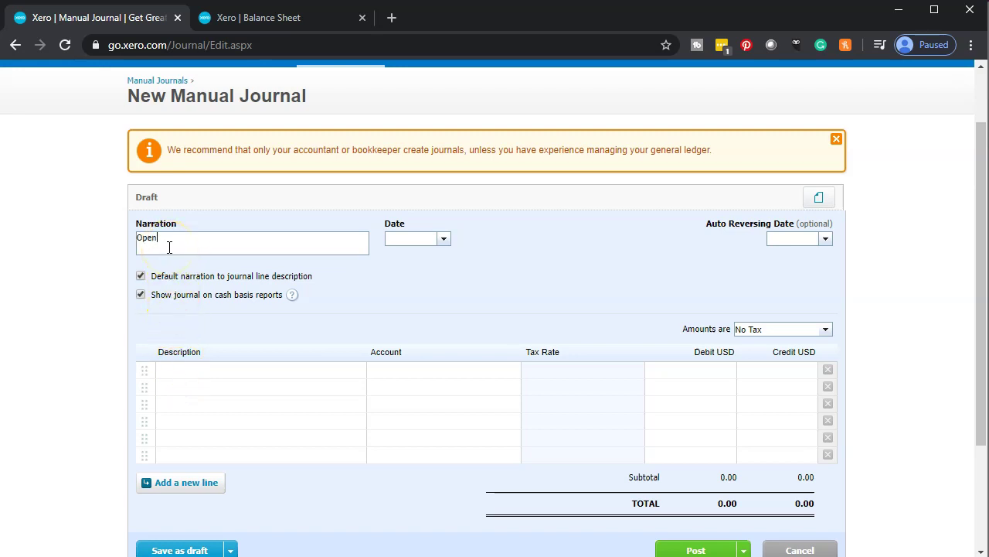
text(ing Balance)
click(444, 239)
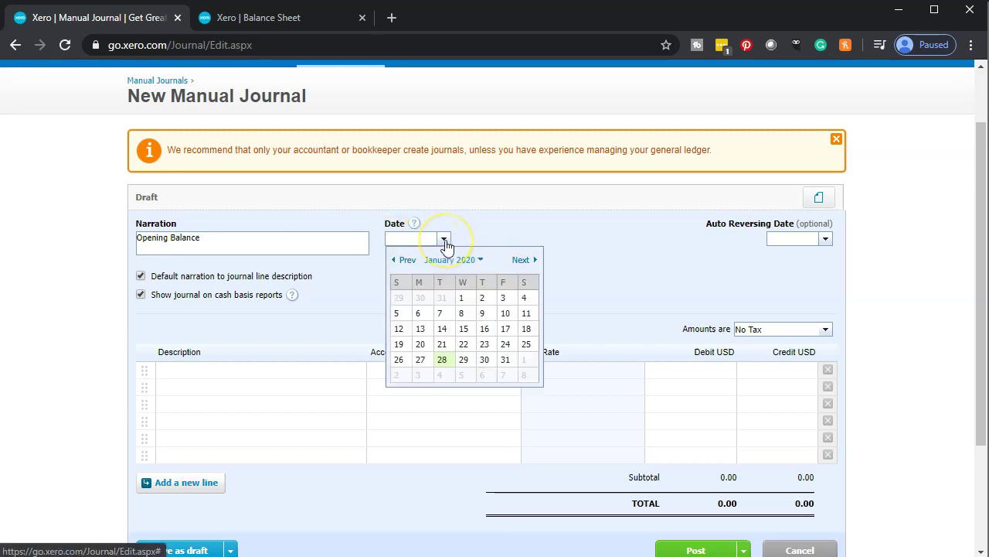
click(394, 263)
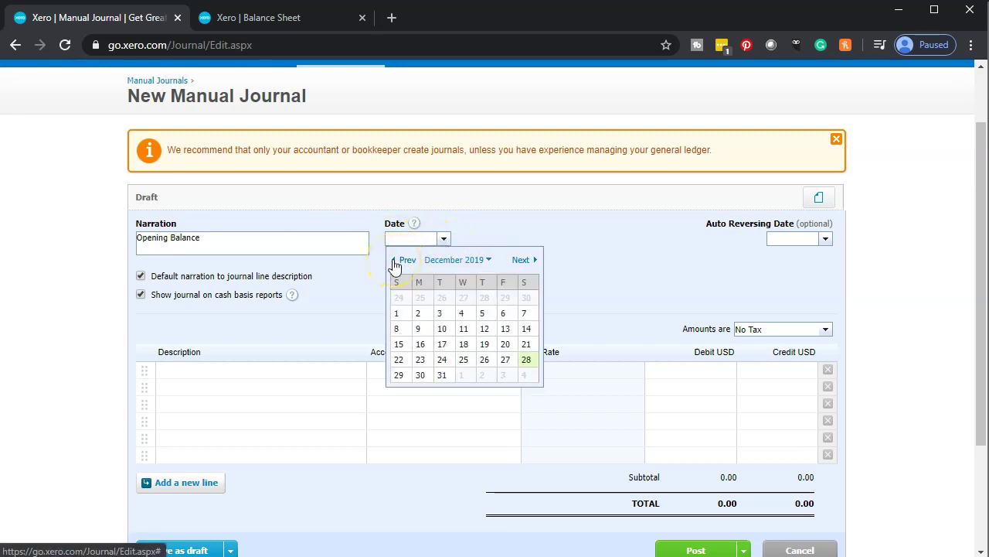
click(444, 377)
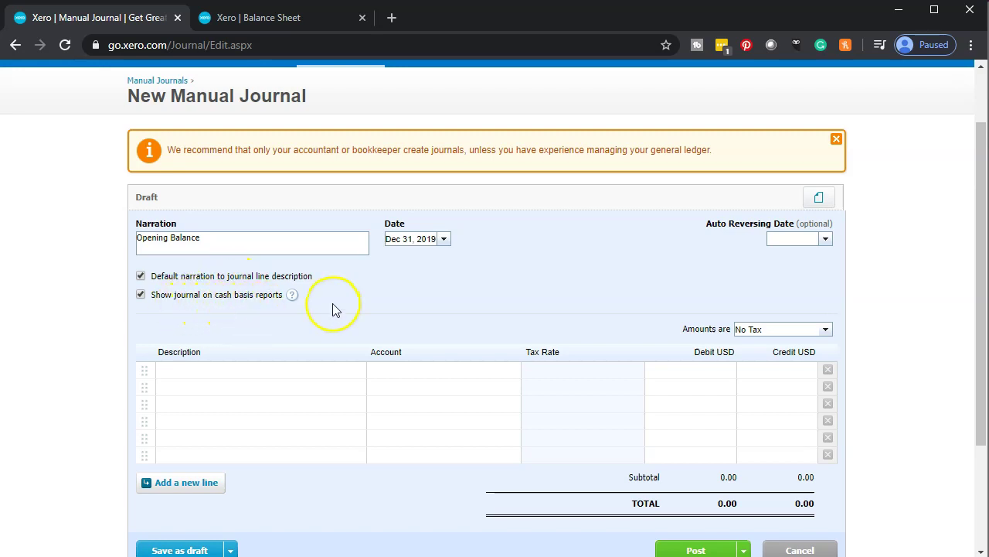
Fill the first journal line with Opening Balance, account 2805 - Note Payable 5795 and a 22,000 credit, checking the amount against the beginning balances document.
click(207, 370)
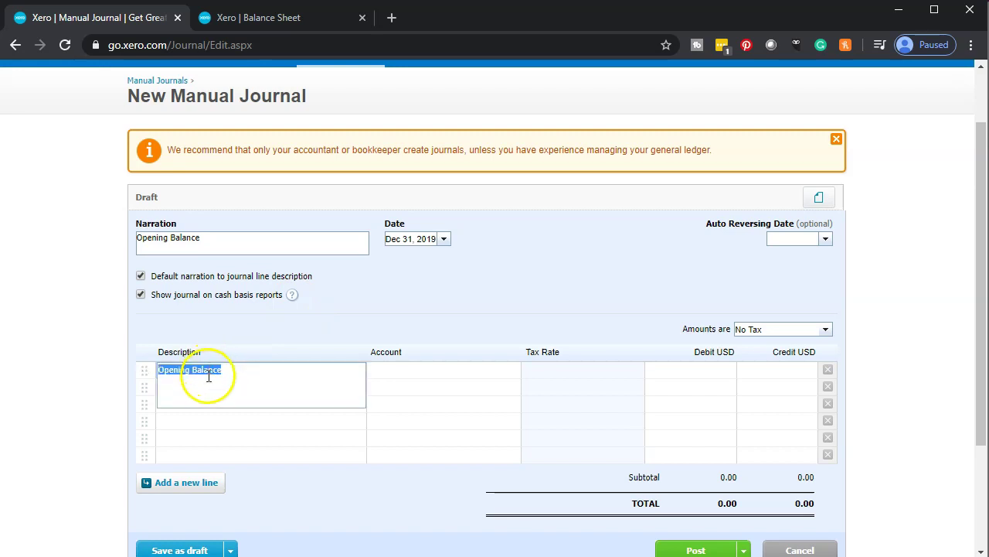
key(Tab)
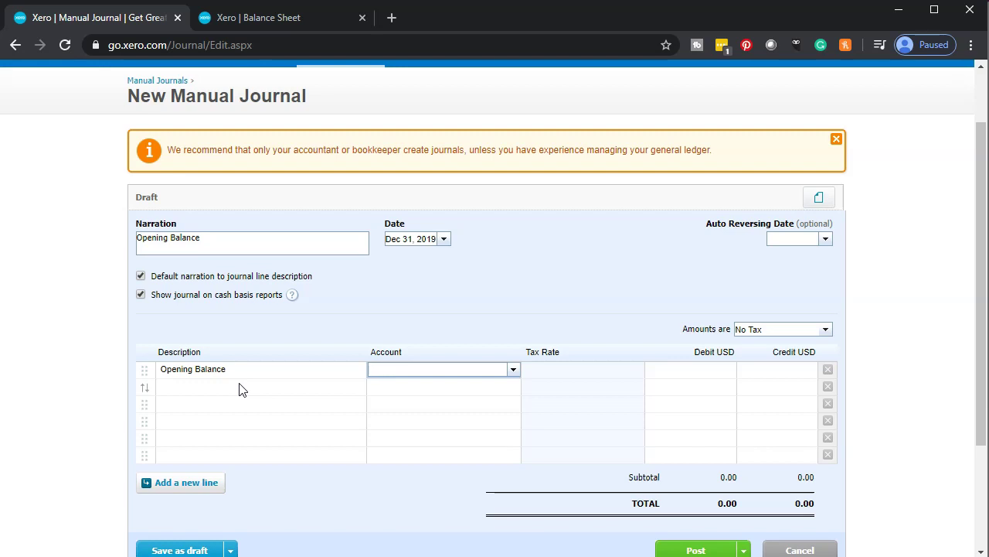
text(no)
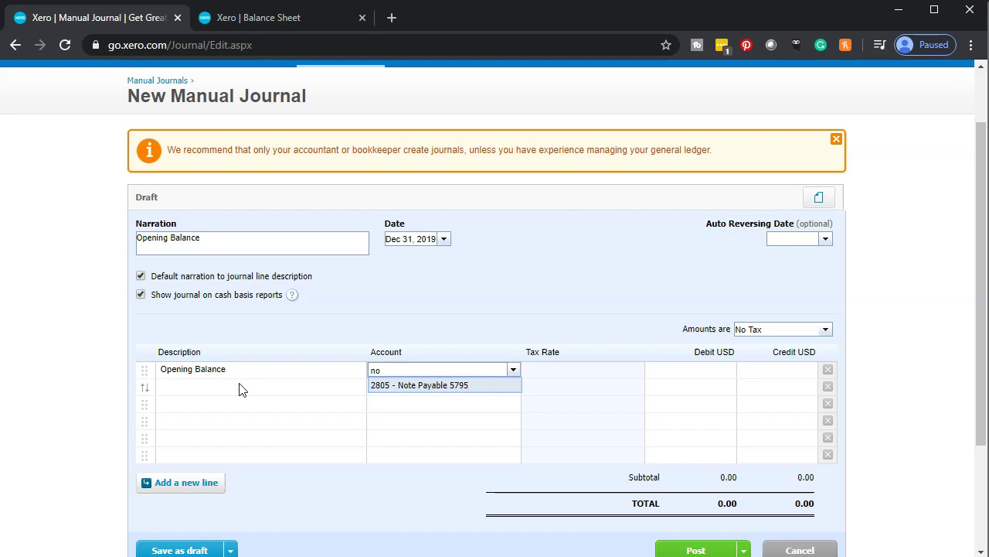
click(389, 394)
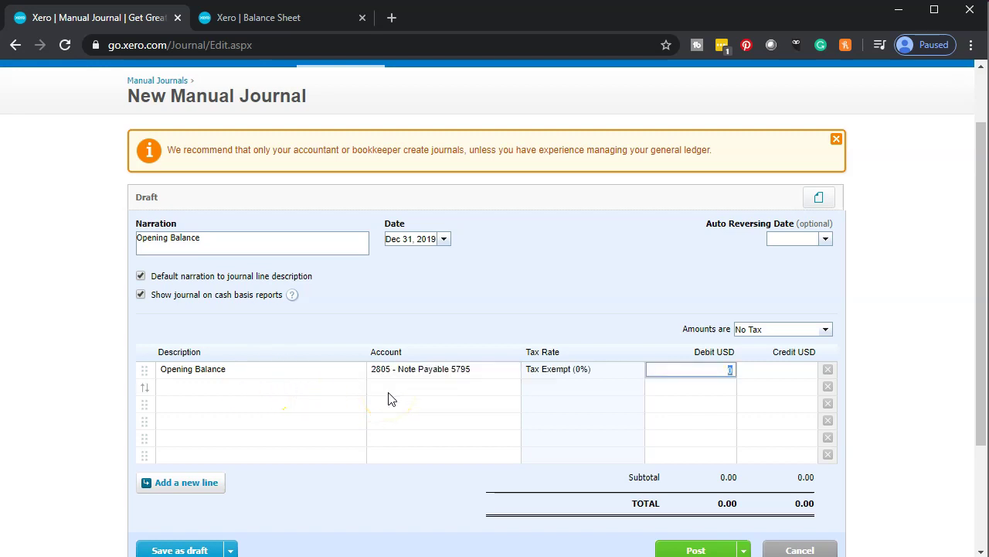
key(Tab)
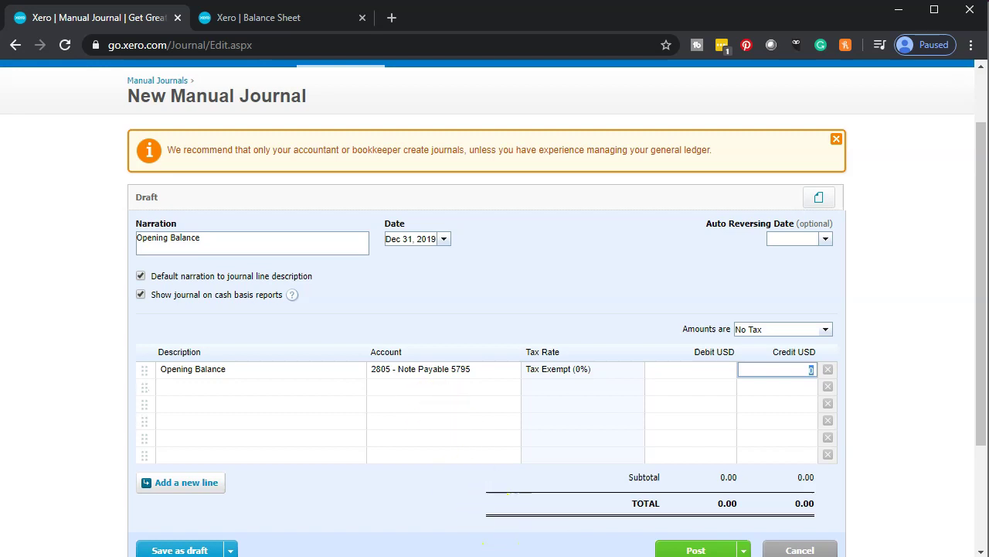
key(alt+Tab)
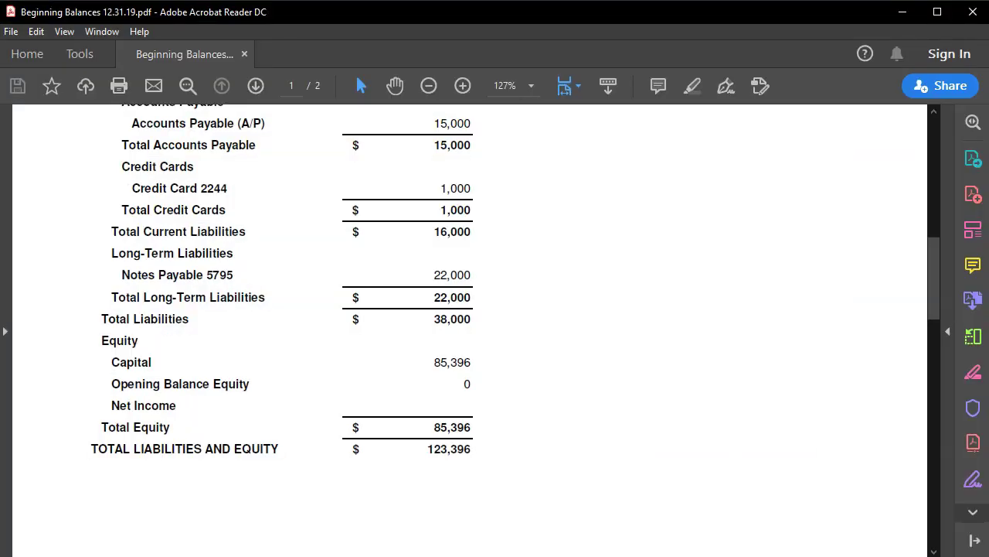
key(alt+Tab)
click(777, 369)
text(22000)
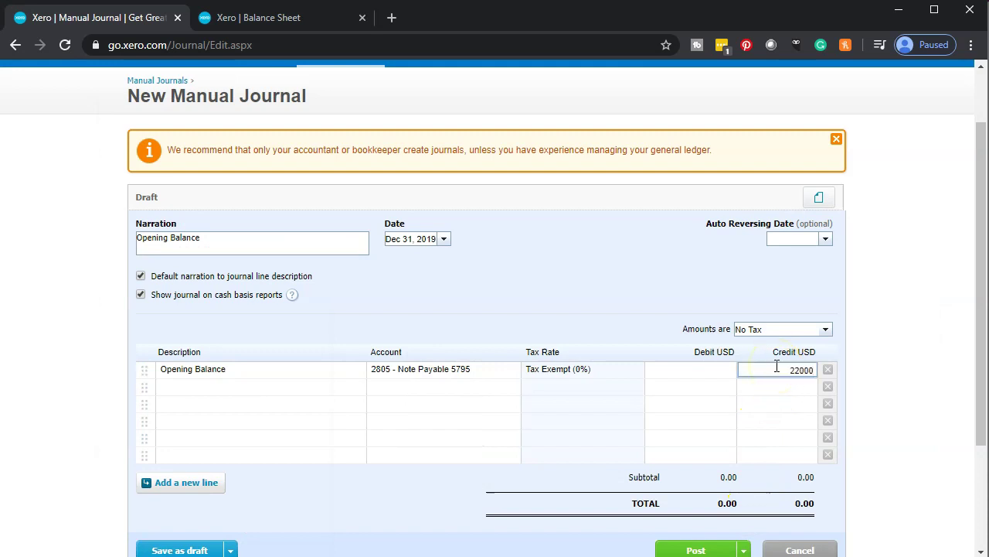
key(Tab)
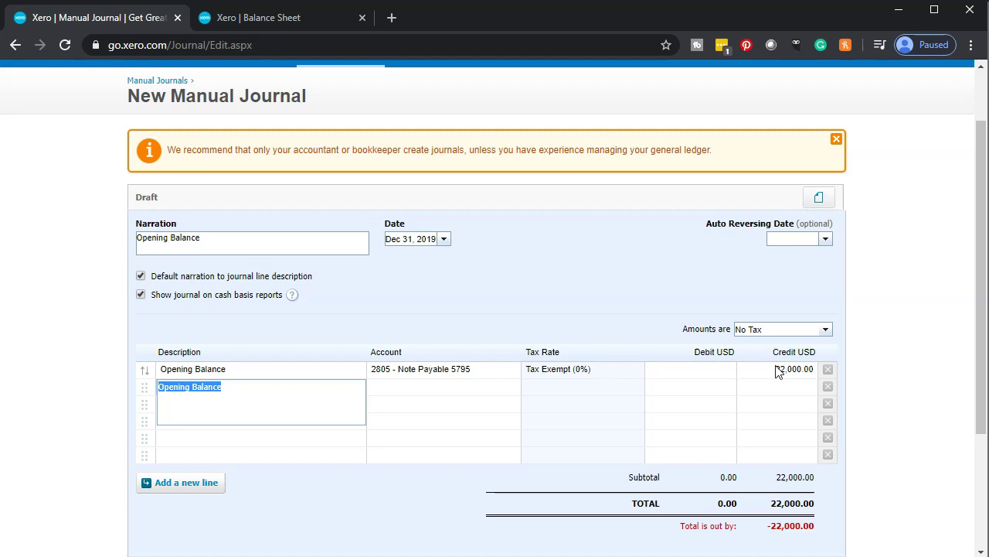
Complete the second Opening Balance line with account 3900 - Retained Earnings and a 22,000 debit.
key(Tab)
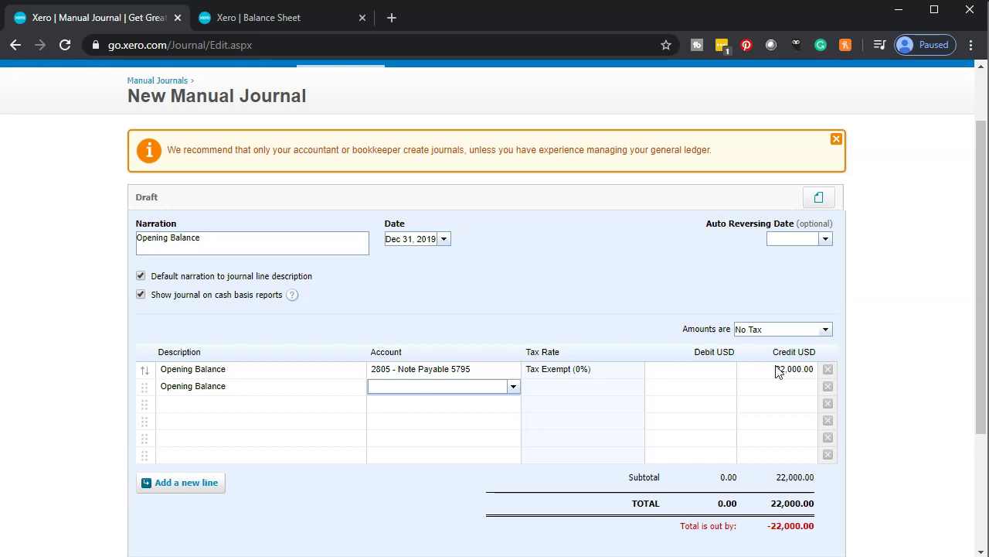
text(Re)
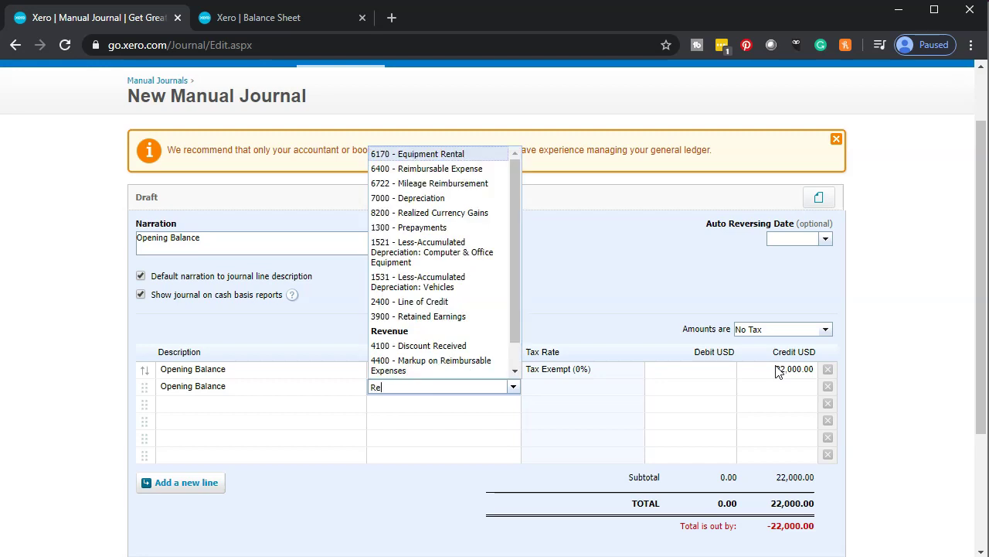
text(ta)
key(Tab)
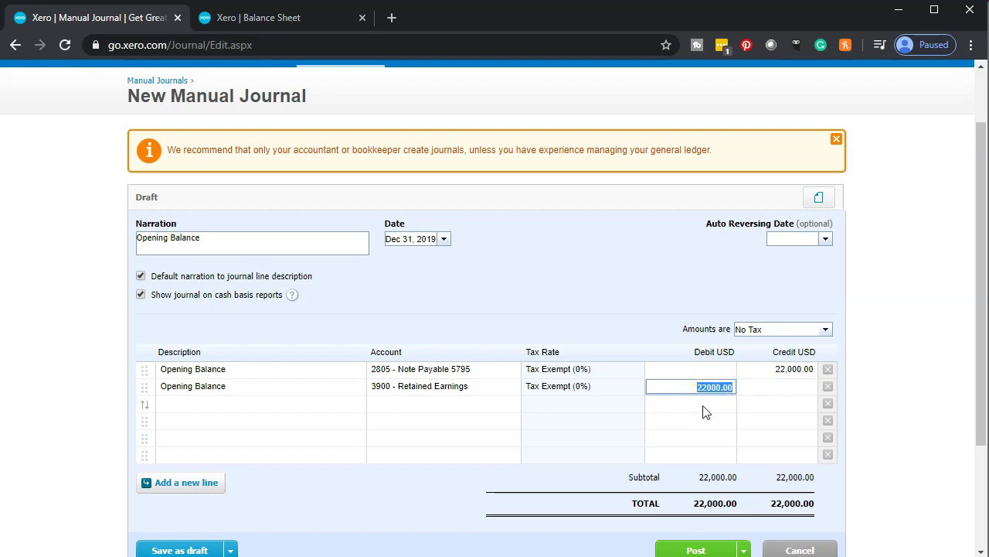
key(Tab)
key(Tab)
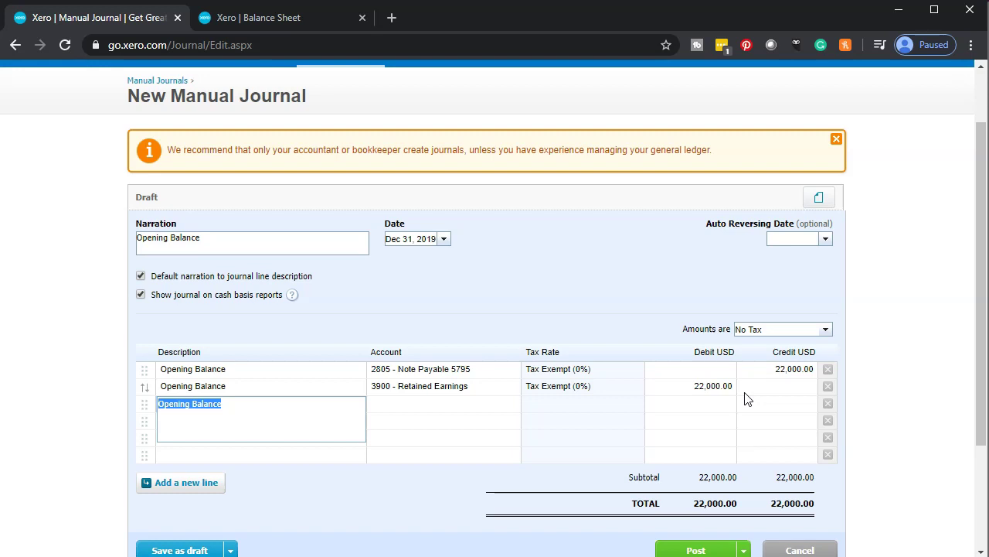
scroll(744, 398, down, 1)
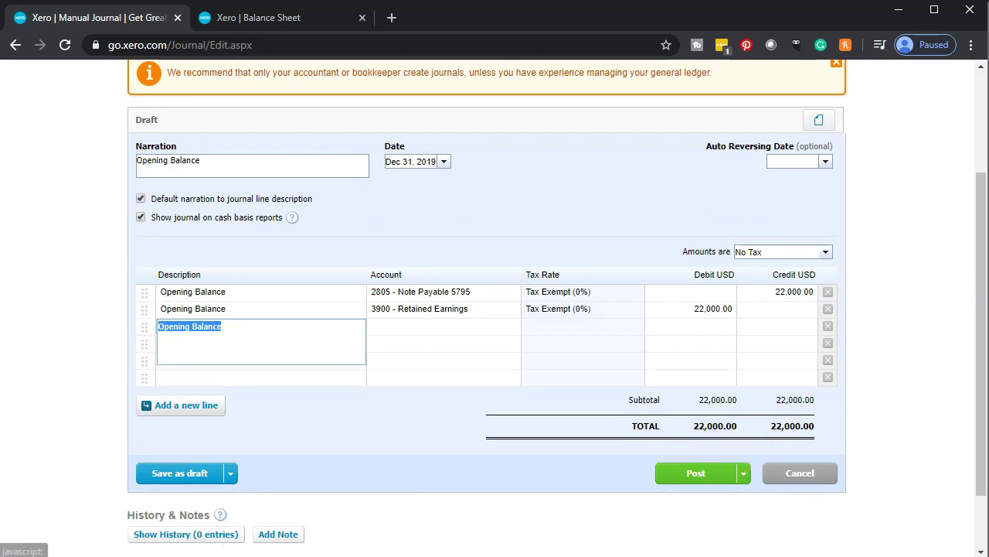
Post the opening balance manual journal and refresh the December 31, 2019 balance sheet to review its liabilities.
click(666, 472)
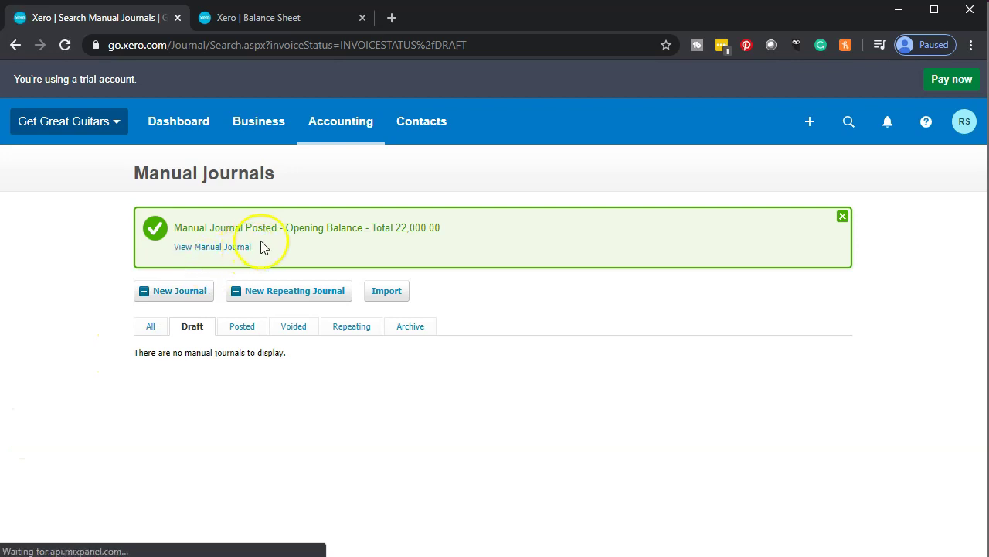
click(274, 23)
scroll(233, 186, up, 5)
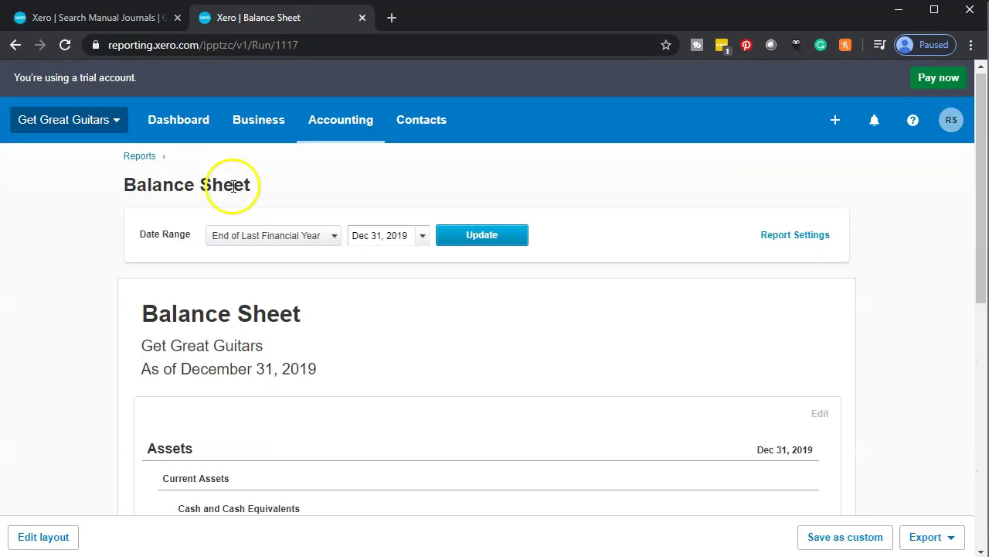
click(473, 235)
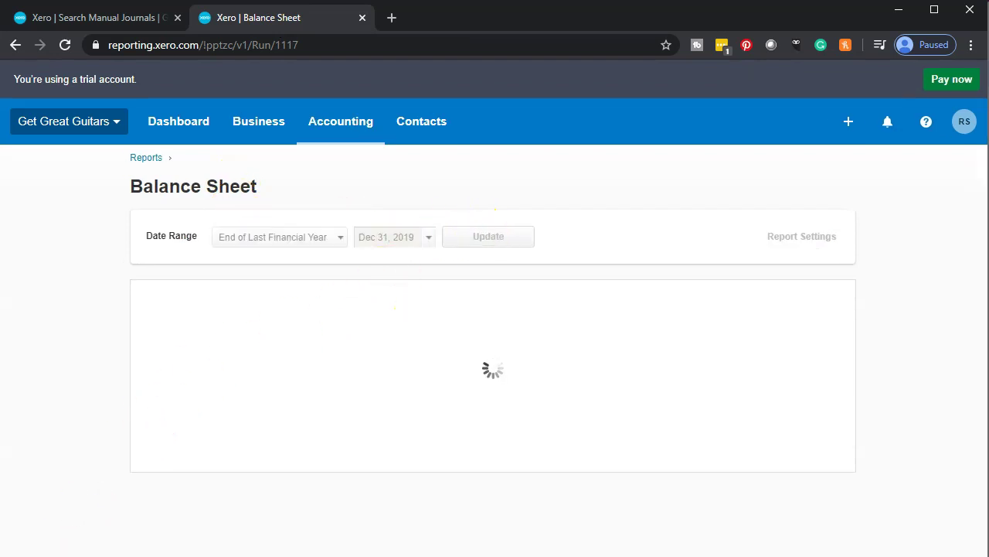
scroll(91, 435, down, 5)
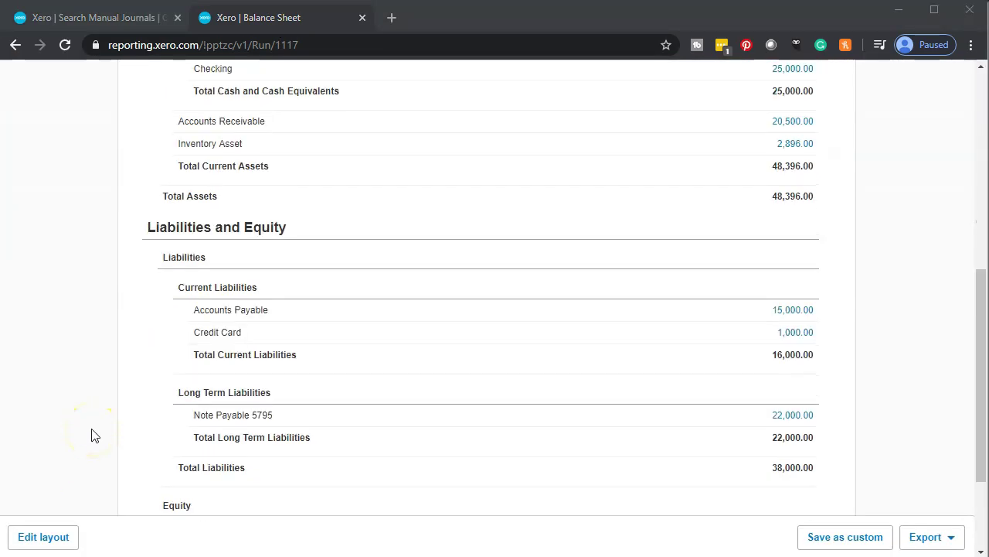
scroll(90, 435, down, 1)
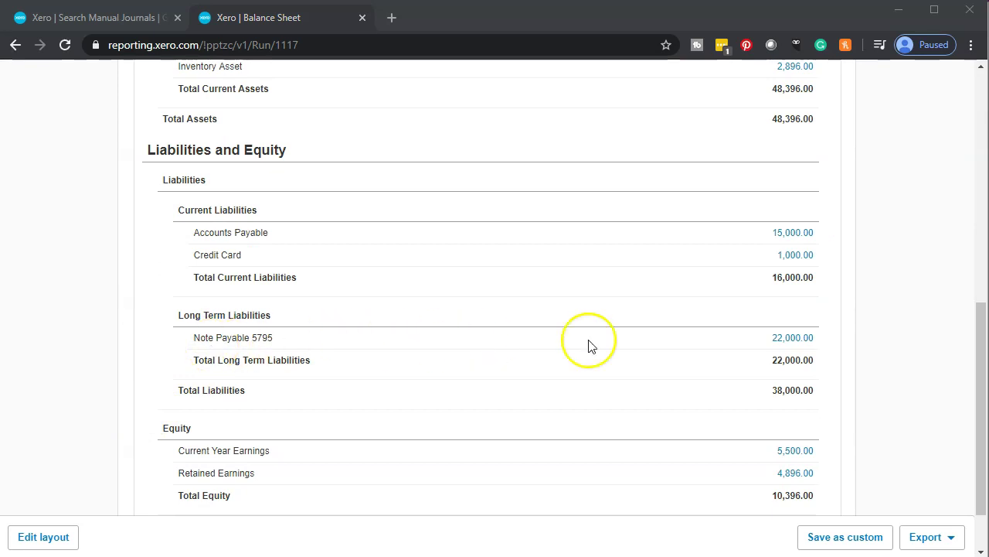
Drill from the balance sheet's Note Payable 5795 amount into its source manual journal, then return to the balance sheet.
click(788, 348)
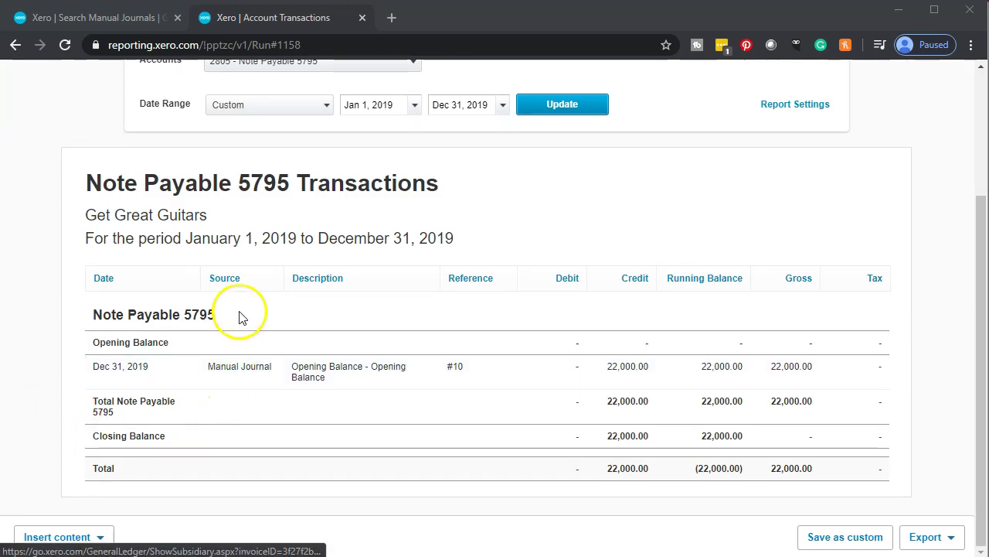
click(315, 377)
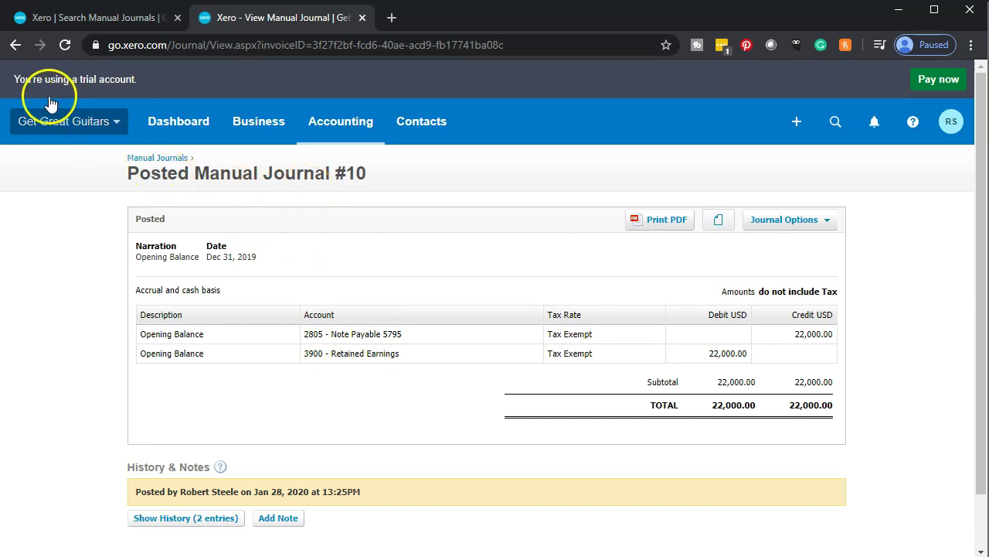
click(15, 45)
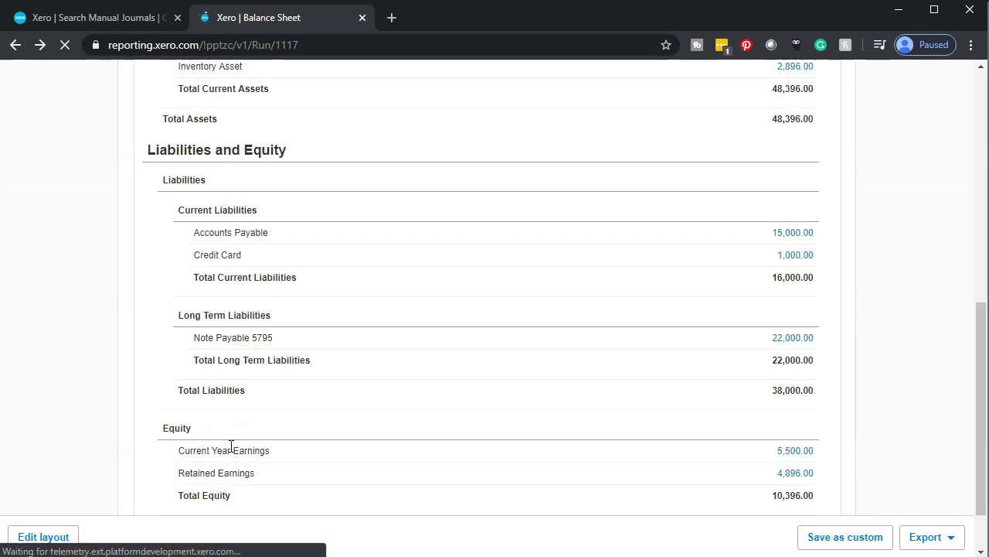
Review the transactions behind the balance sheet's Retained Earnings amount and return to the report.
scroll(230, 446, down, 1)
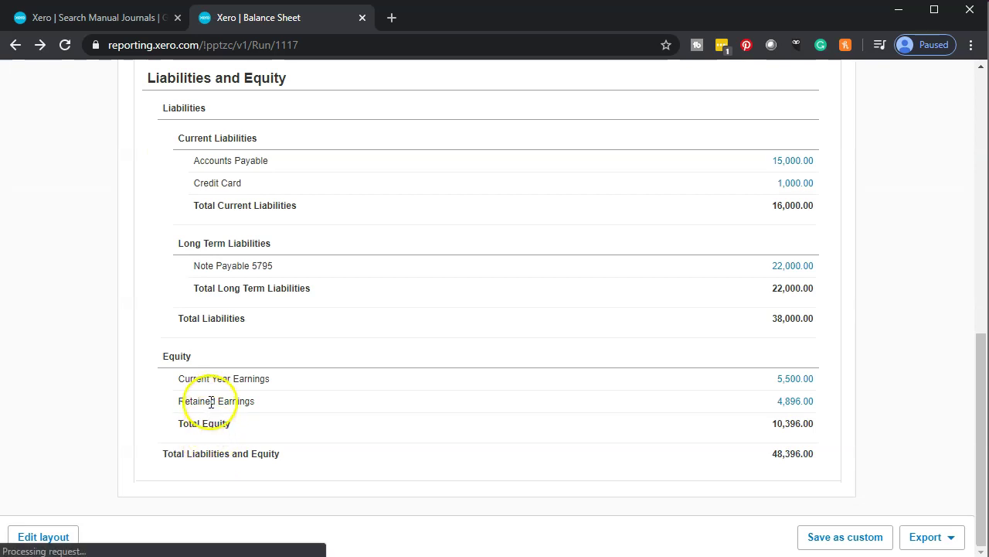
click(794, 382)
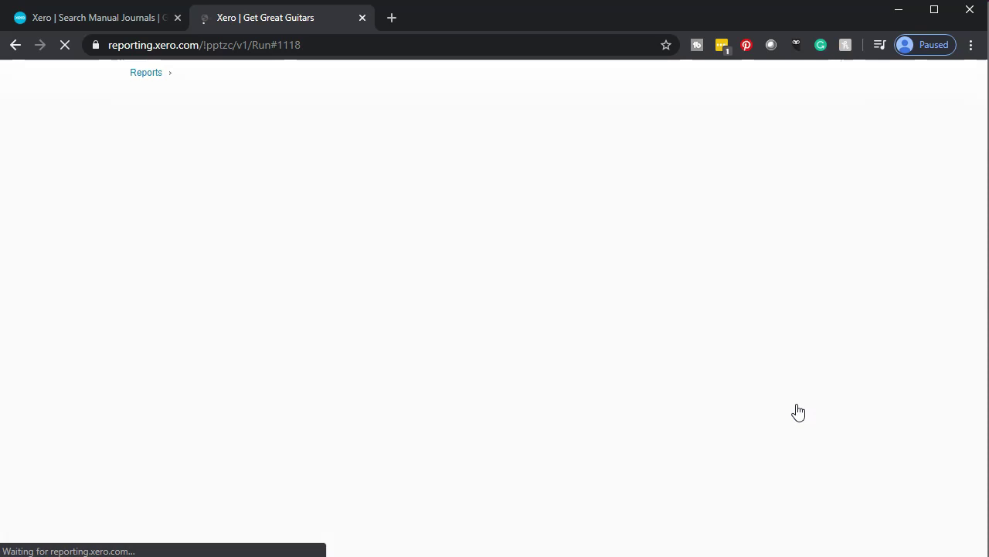
scroll(97, 472, down, 2)
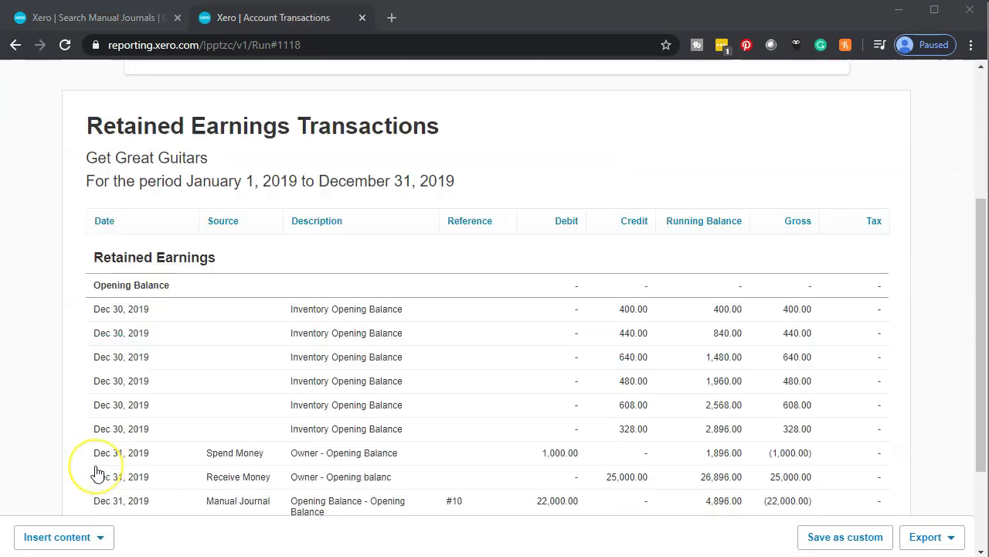
scroll(97, 472, down, 1)
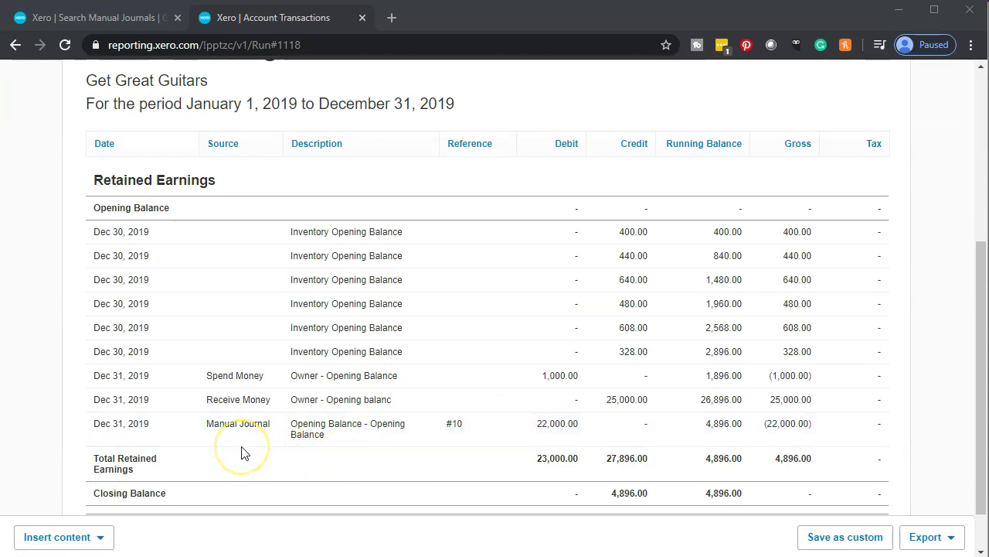
scroll(241, 452, up, 5)
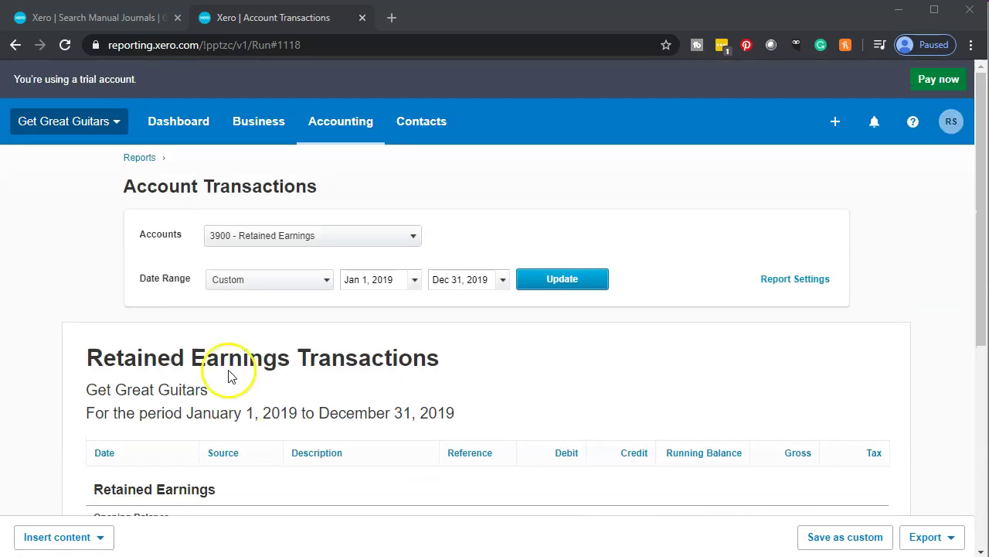
click(14, 46)
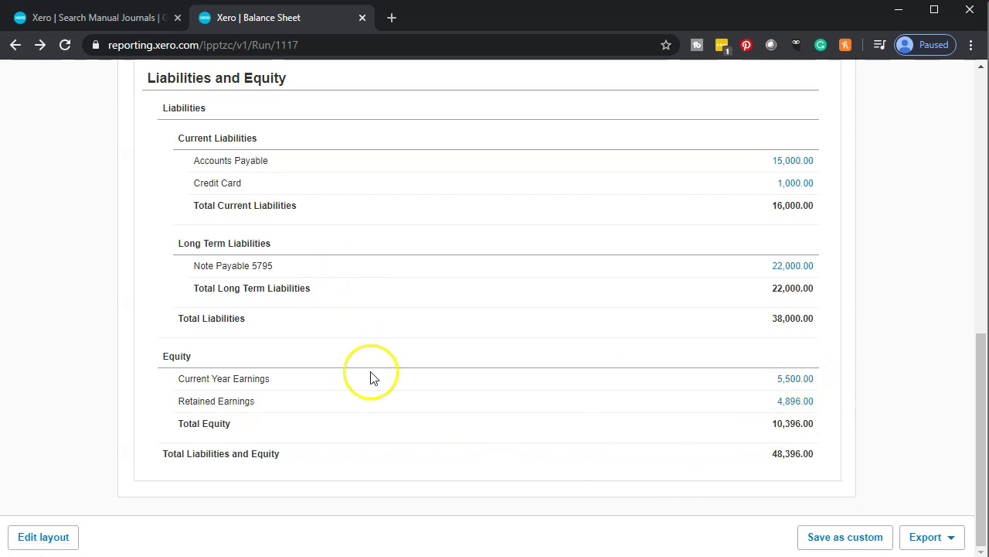
Rerun the balance sheet as of January 1, 2020 and review its liabilities and equity.
scroll(368, 376, up, 15)
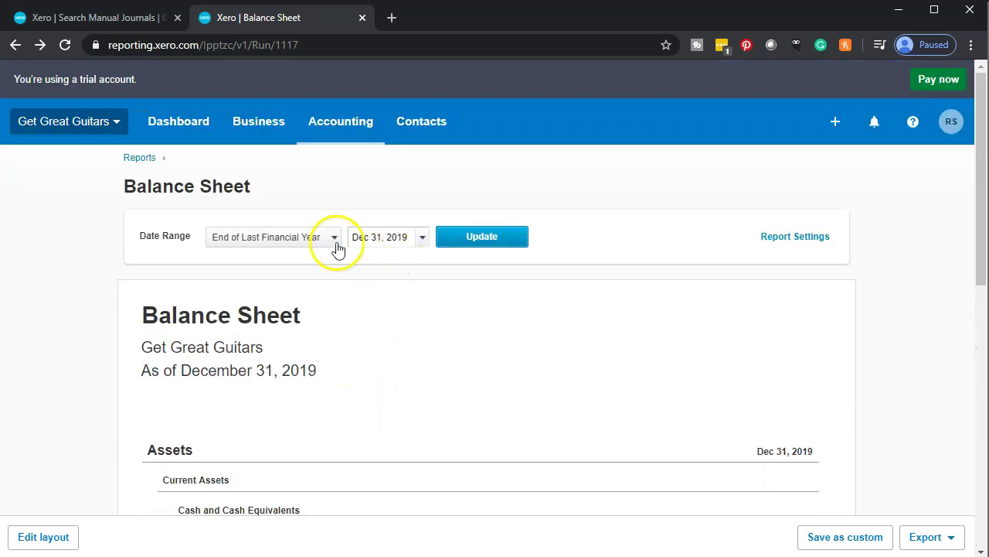
click(336, 241)
click(336, 243)
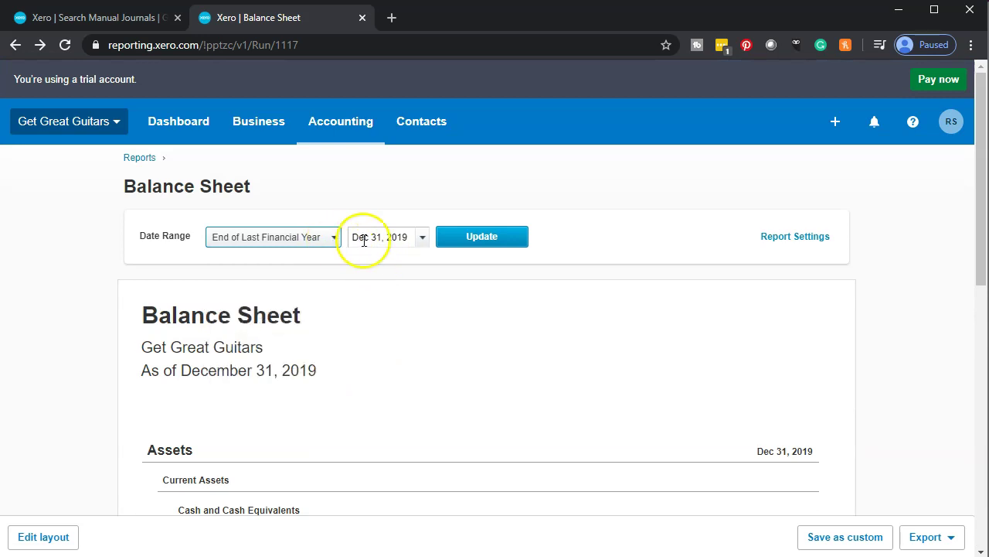
click(422, 239)
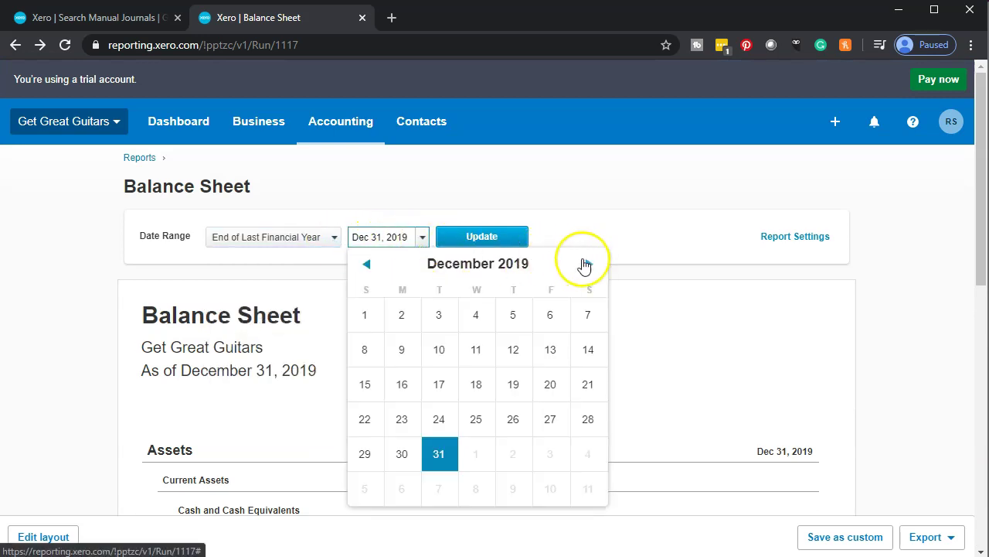
click(587, 264)
click(484, 321)
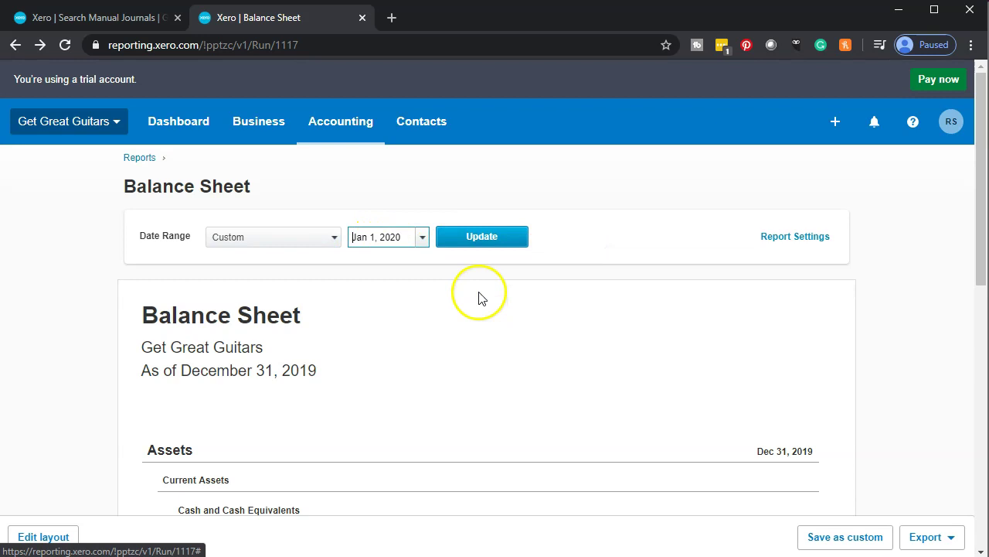
click(468, 246)
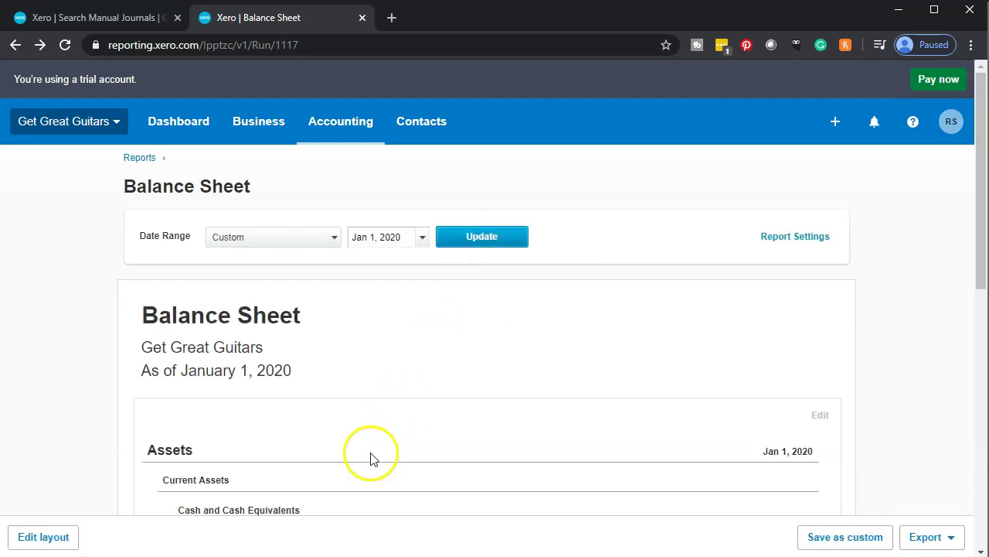
scroll(367, 450, down, 4)
scroll(367, 447, down, 4)
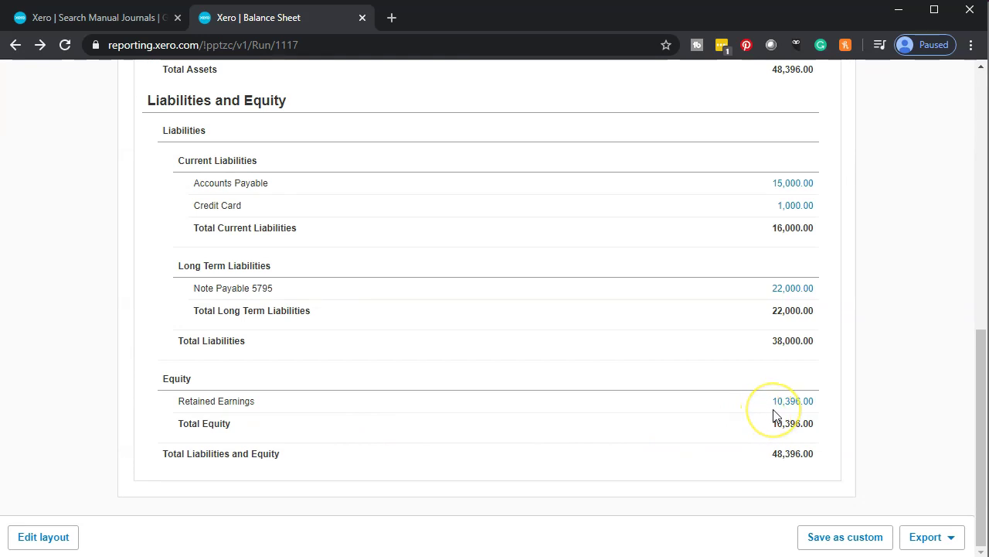
Switch to the beginning balances PDF in Acrobat Reader, check its liabilities and equity amounts, and return to Xero.
click(735, 552)
scroll(611, 490, down, 2)
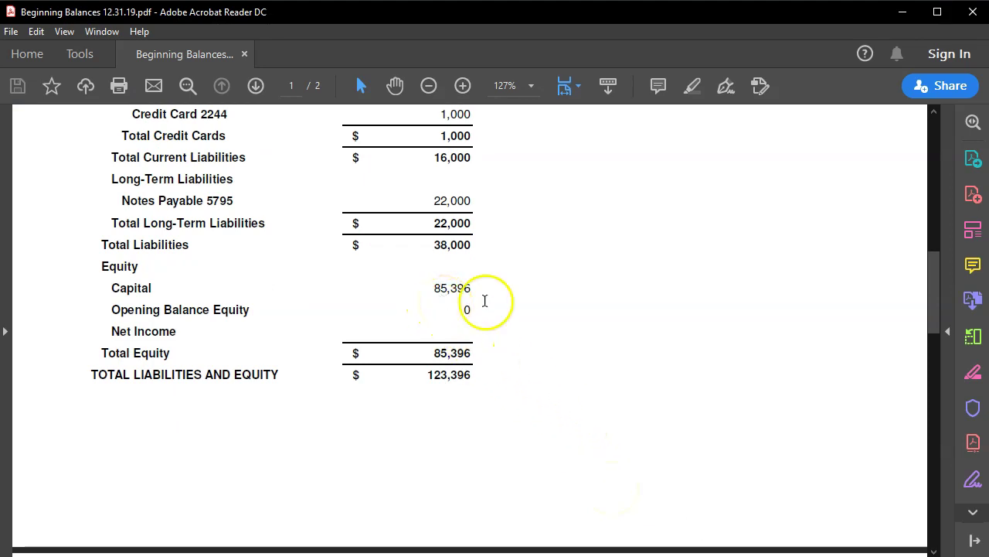
click(902, 13)
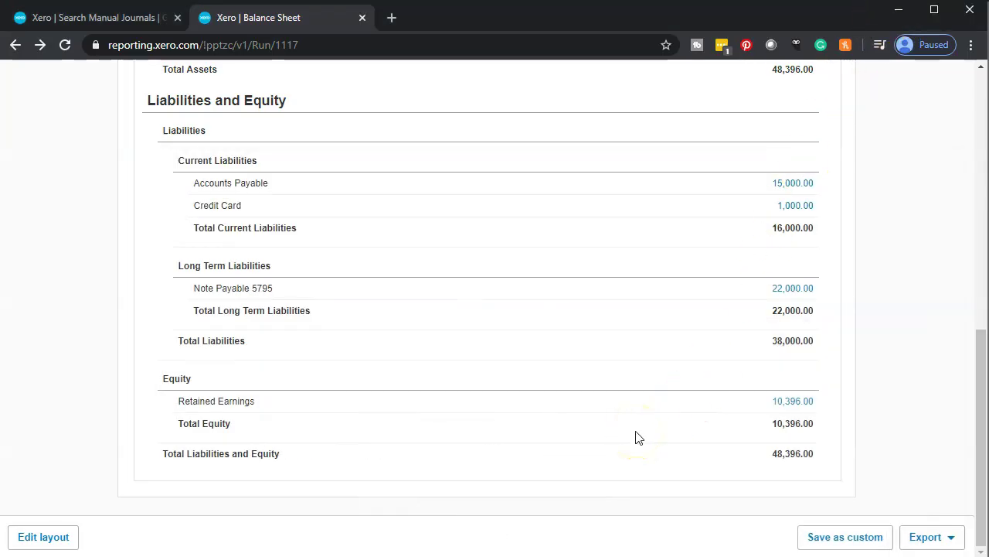
Open the Income Statement in place of the manual journals list and review its 2020 figures.
click(109, 22)
click(329, 125)
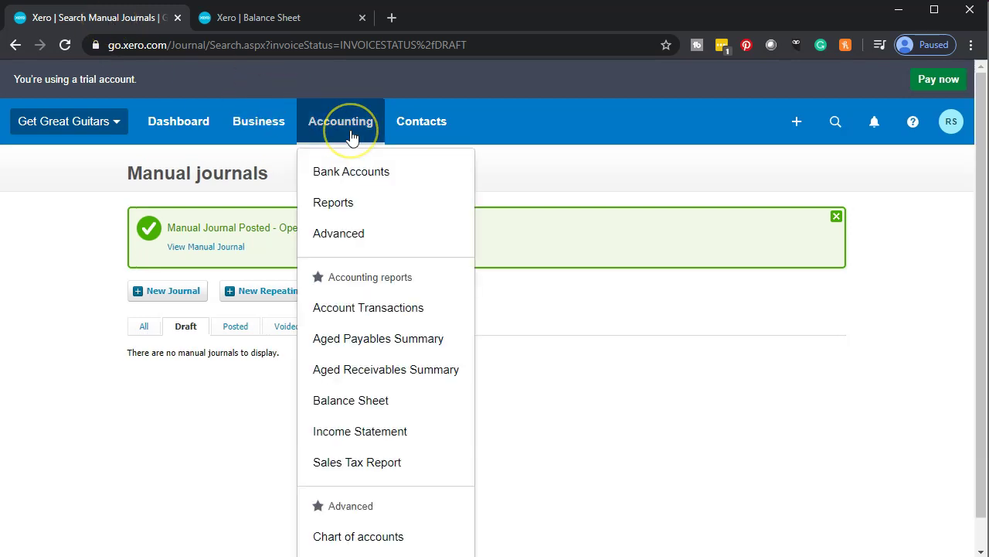
click(379, 436)
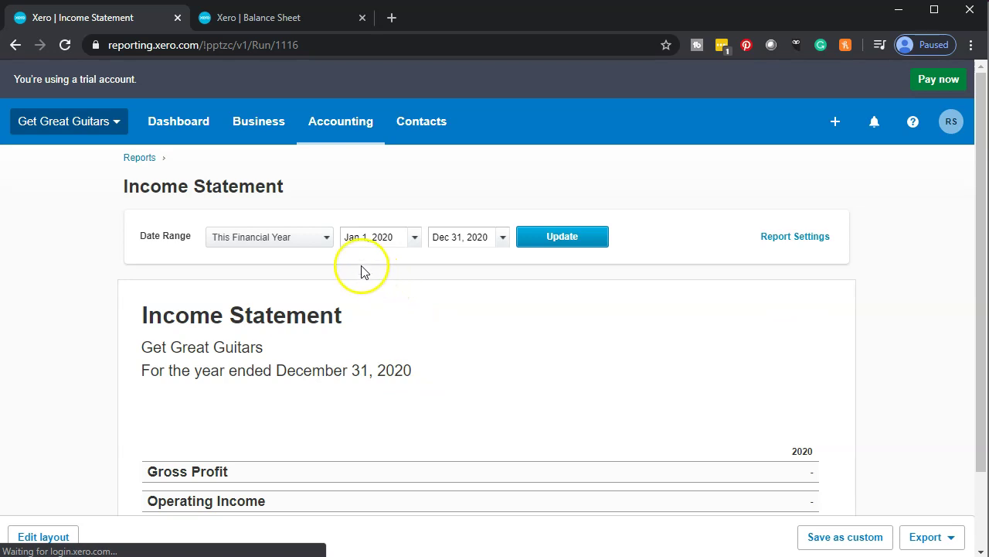
scroll(360, 271, down, 2)
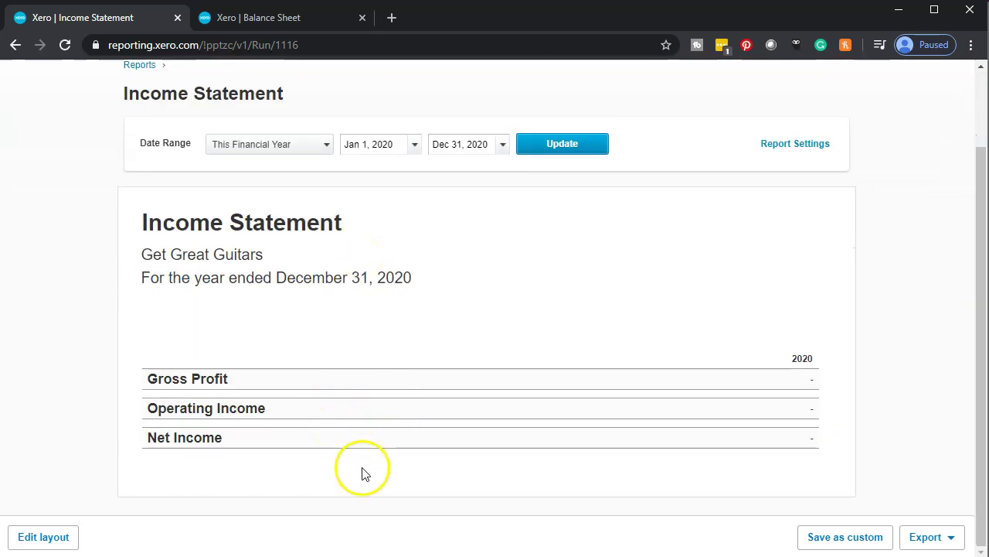
Return to the balance sheet, enlarge the page and examine Note Payable 5795 under Long Term Liabilities.
click(298, 19)
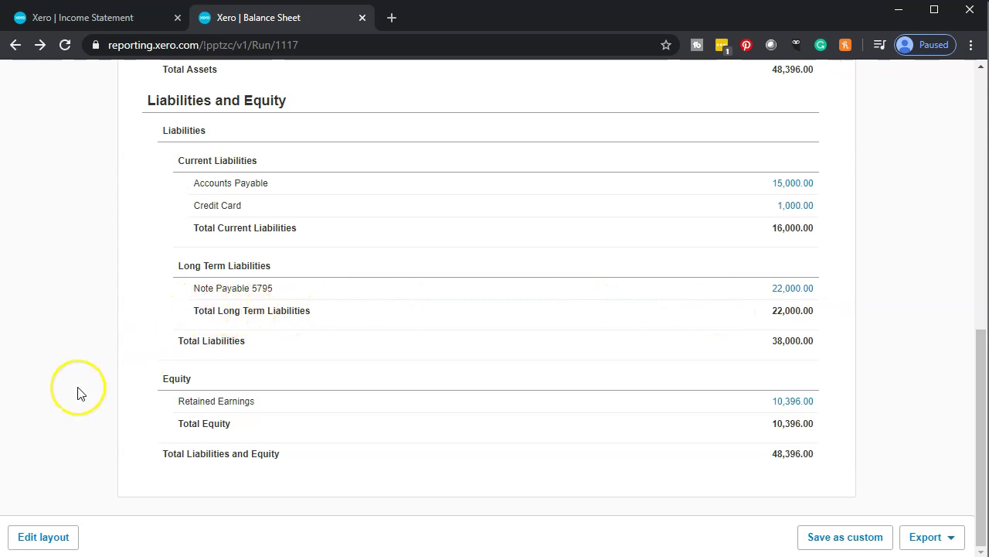
key(ctrl+plus)
key(ctrl+plus)
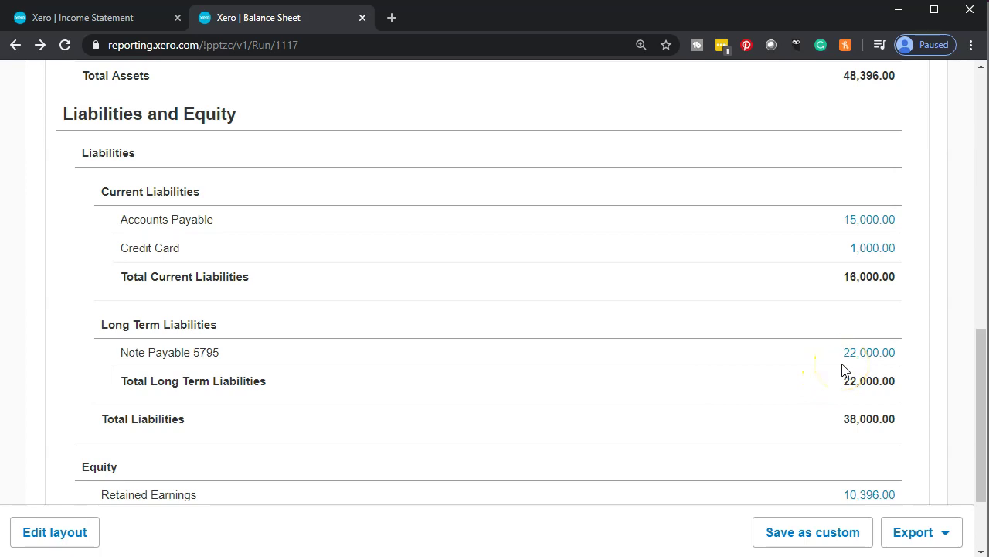
click(68, 533)
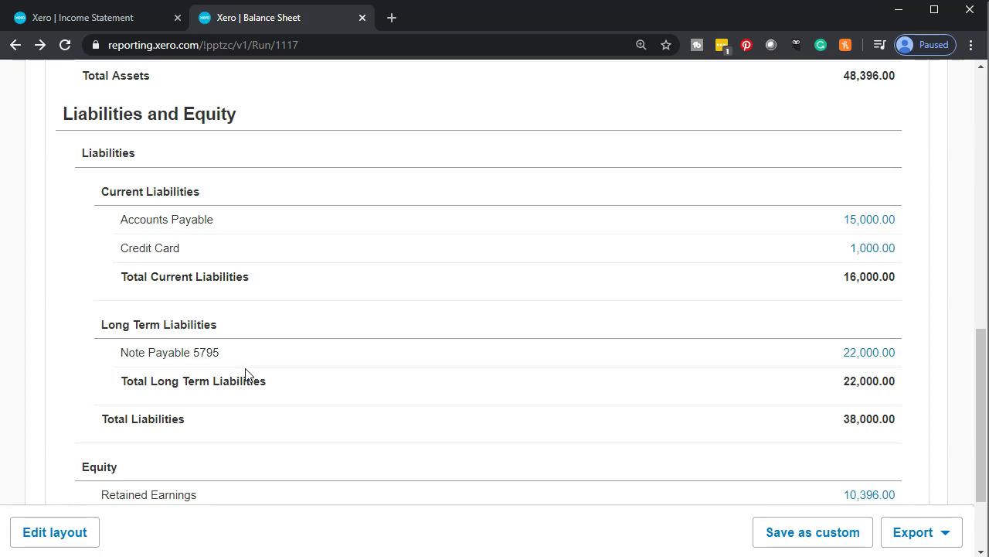
click(207, 378)
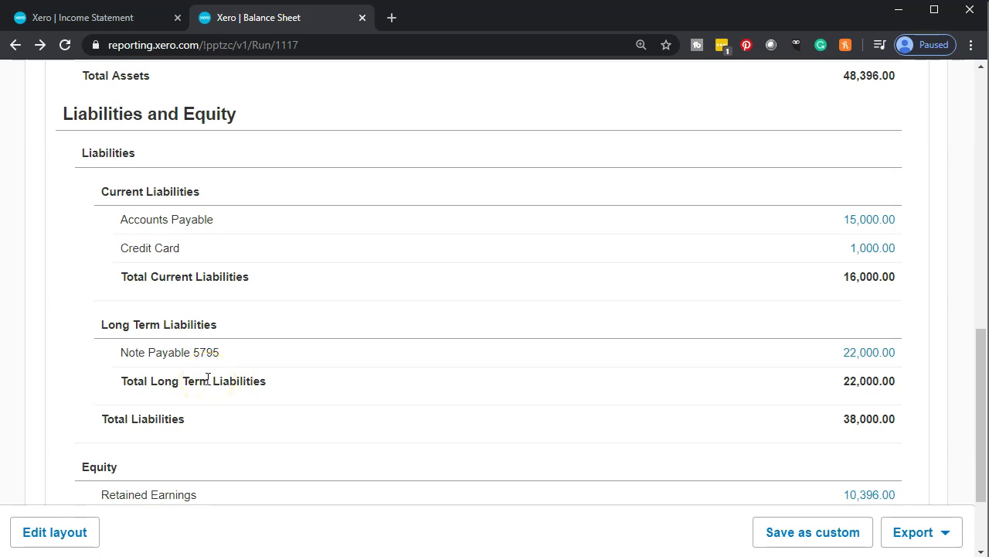